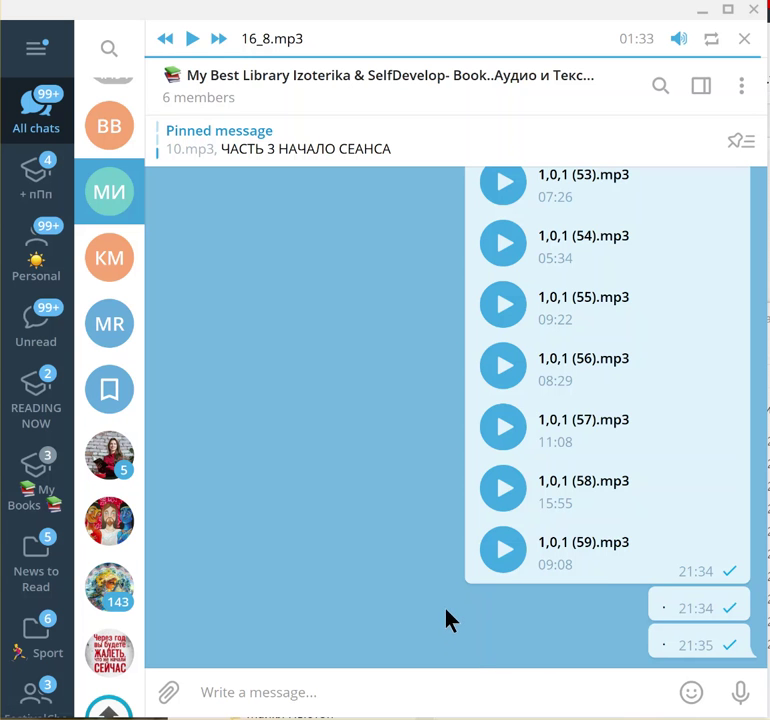
- Select all ten mp3 files (60)–(69) in the предназначение души 07 folder in File Explorer
scroll(445, 617, up, 3)
scroll(451, 606, up, 1)
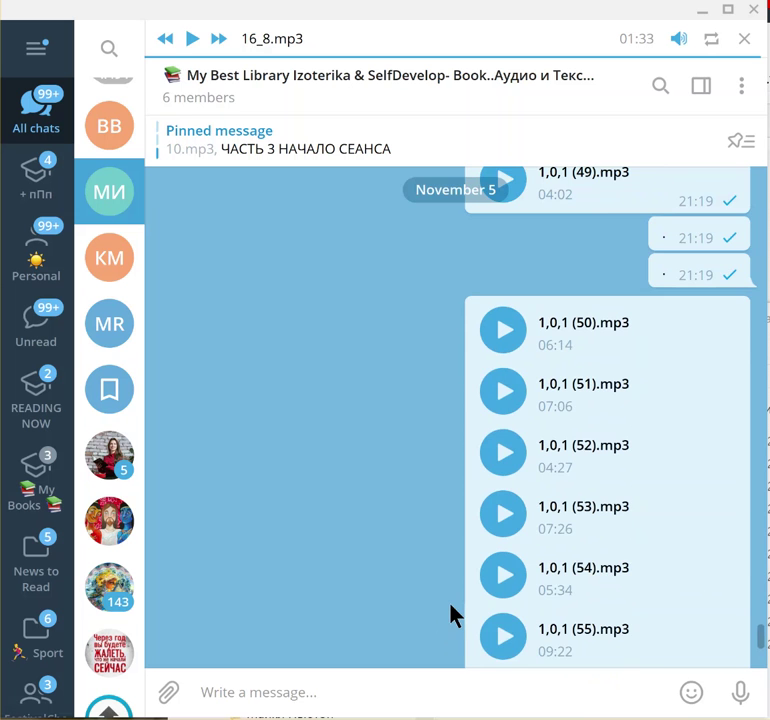
scroll(447, 600, down, 3)
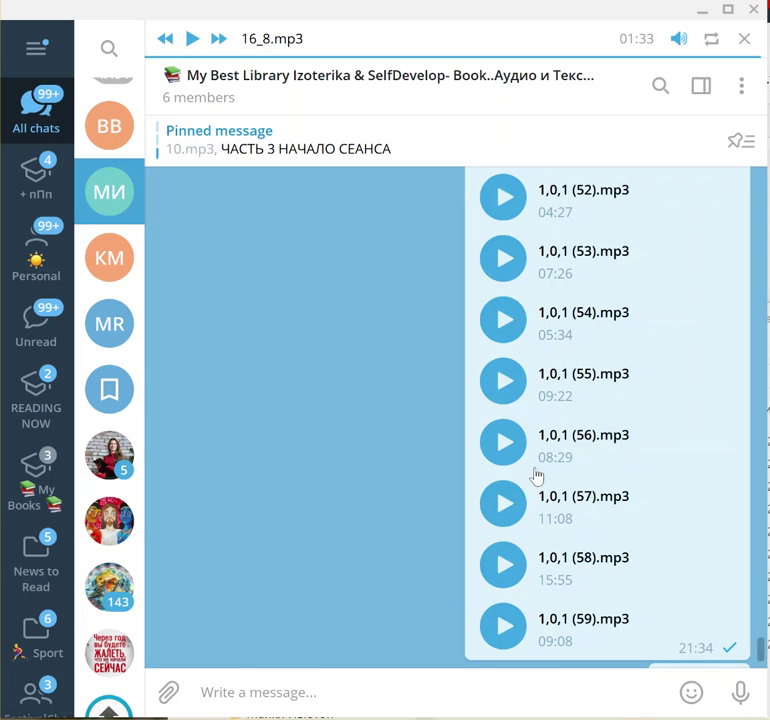
key(alt+Tab)
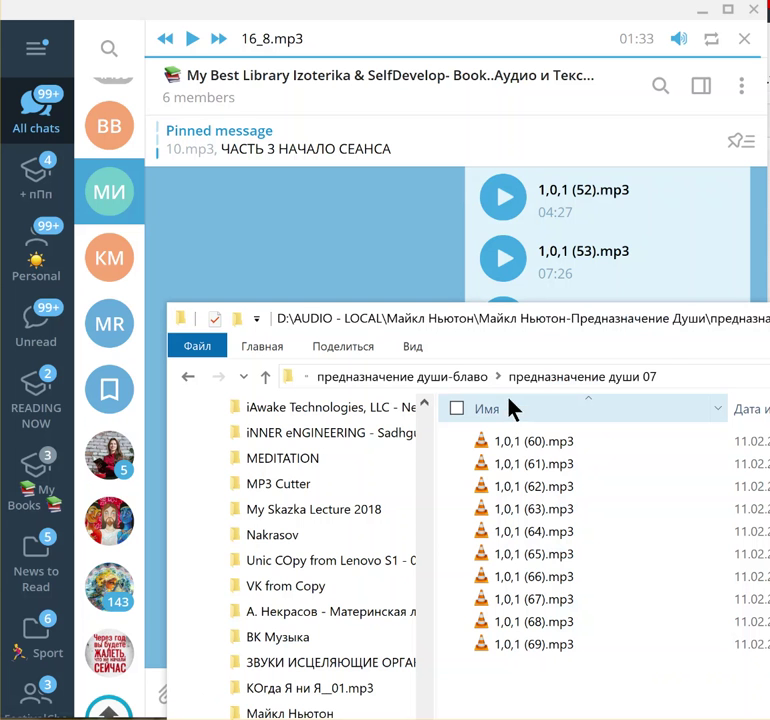
click(456, 408)
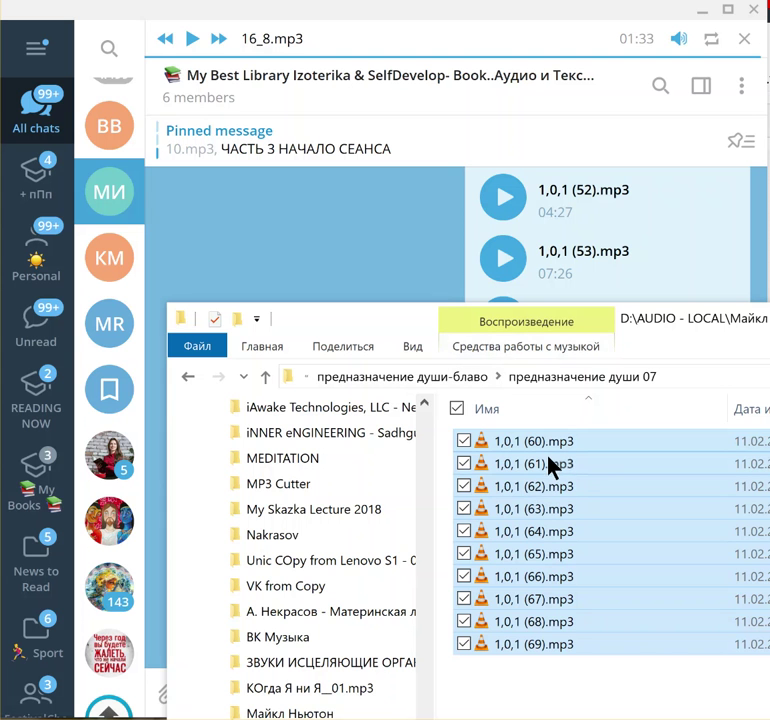
click(420, 265)
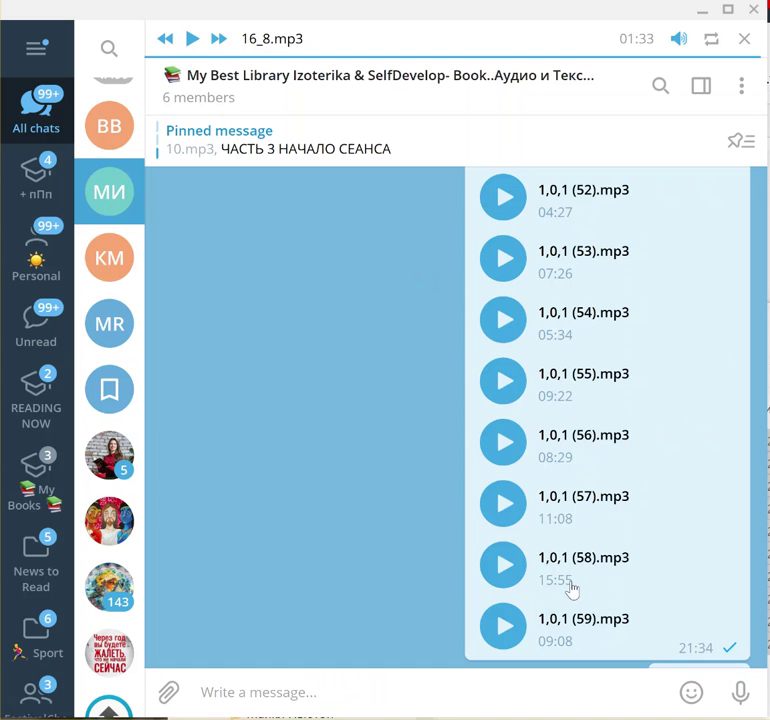
key(alt+Tab)
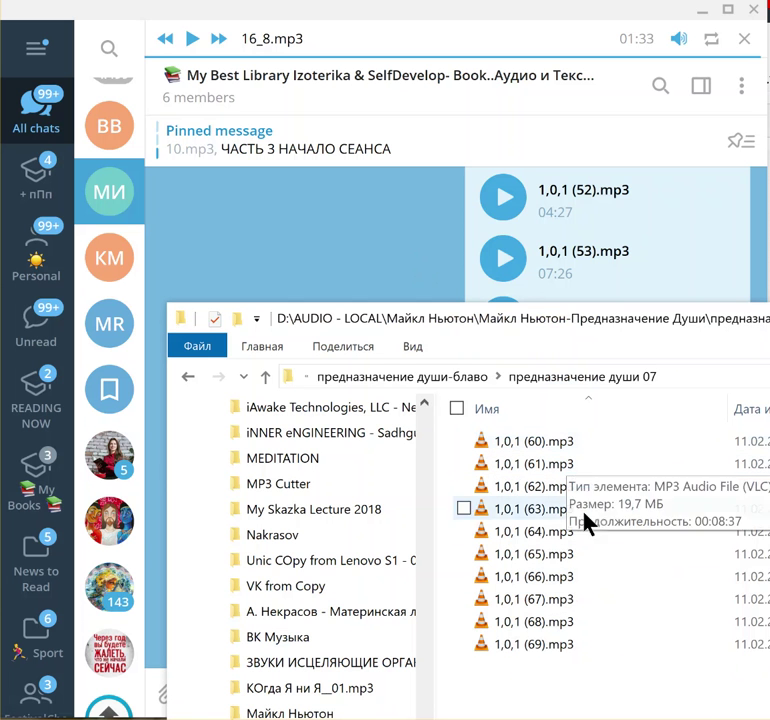
click(458, 409)
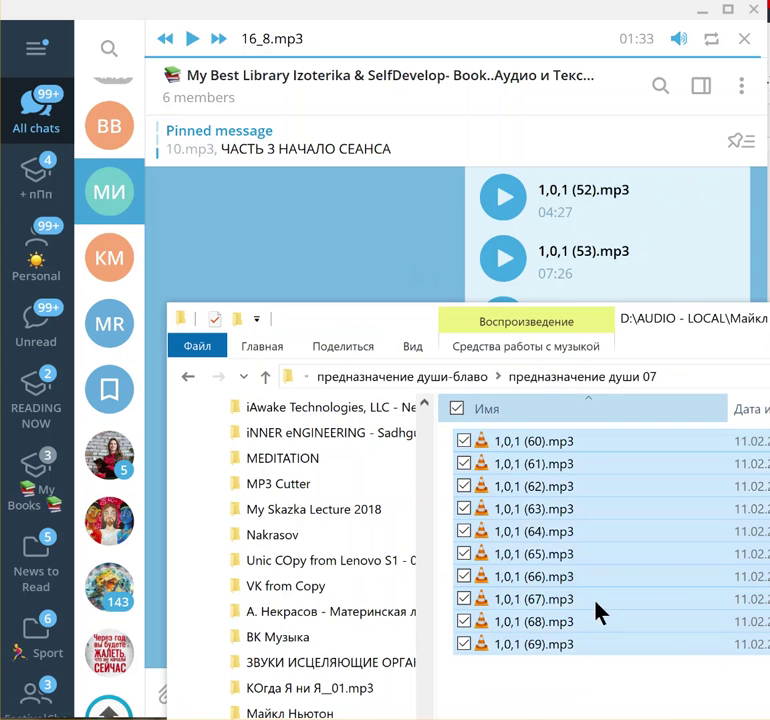
- Drop the ten selected mp3 files (60)–(69) into the group chat with Group items on
drag(547, 553, 377, 296)
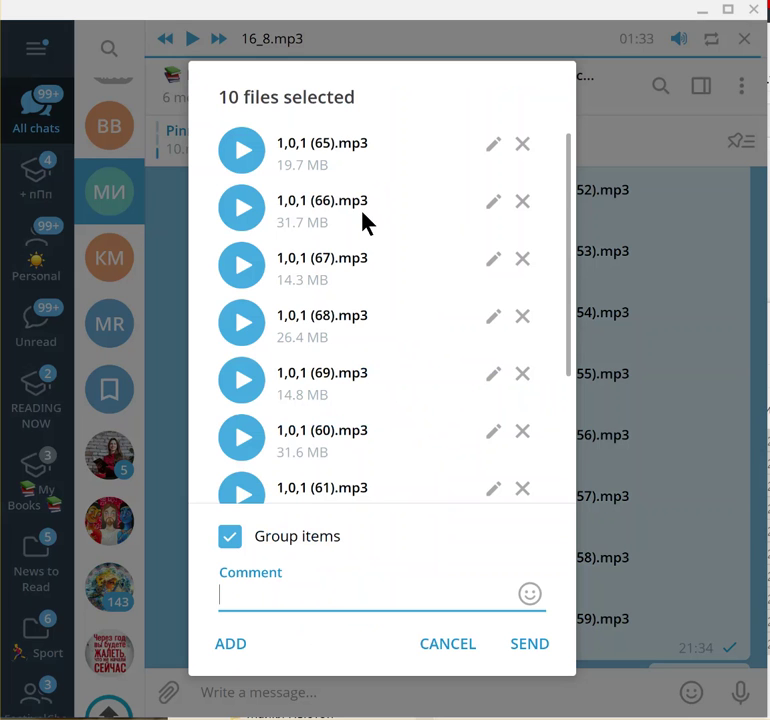
scroll(371, 253, down, 2)
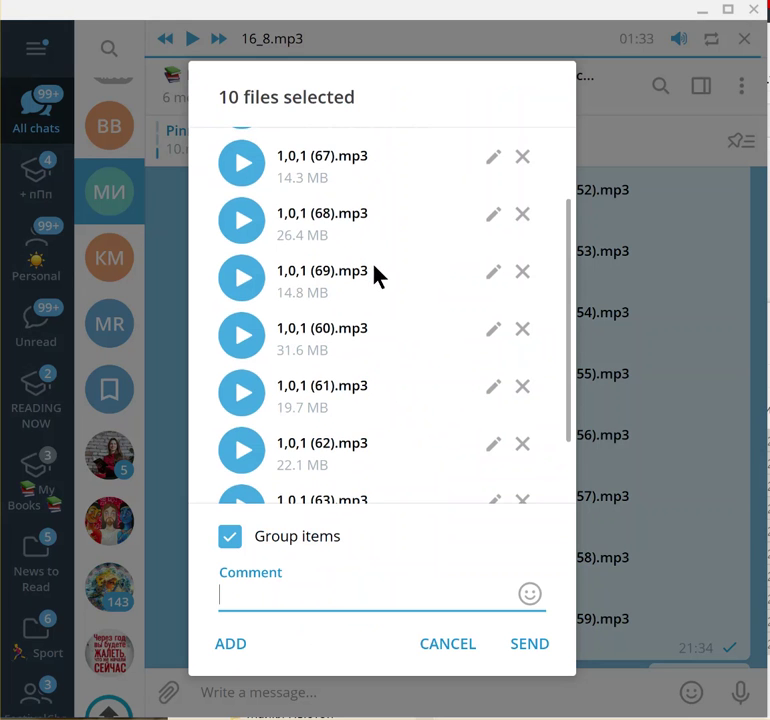
scroll(376, 275, up, 2)
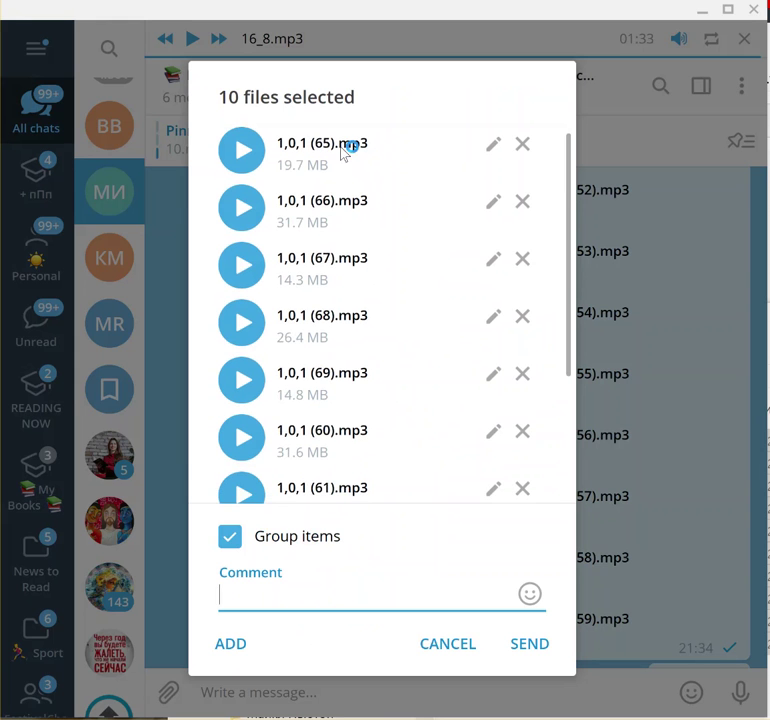
scroll(396, 335, down, 3)
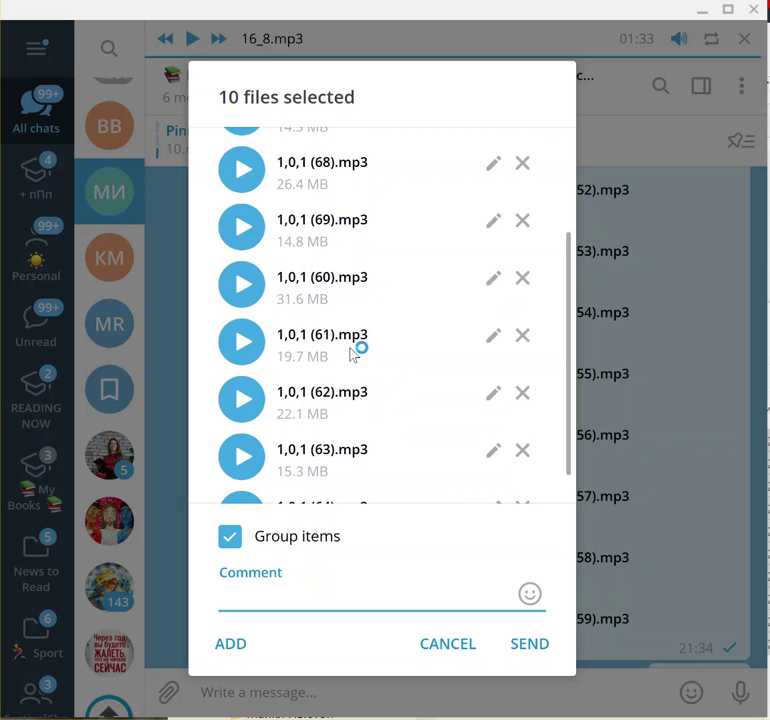
scroll(380, 440, down, 1)
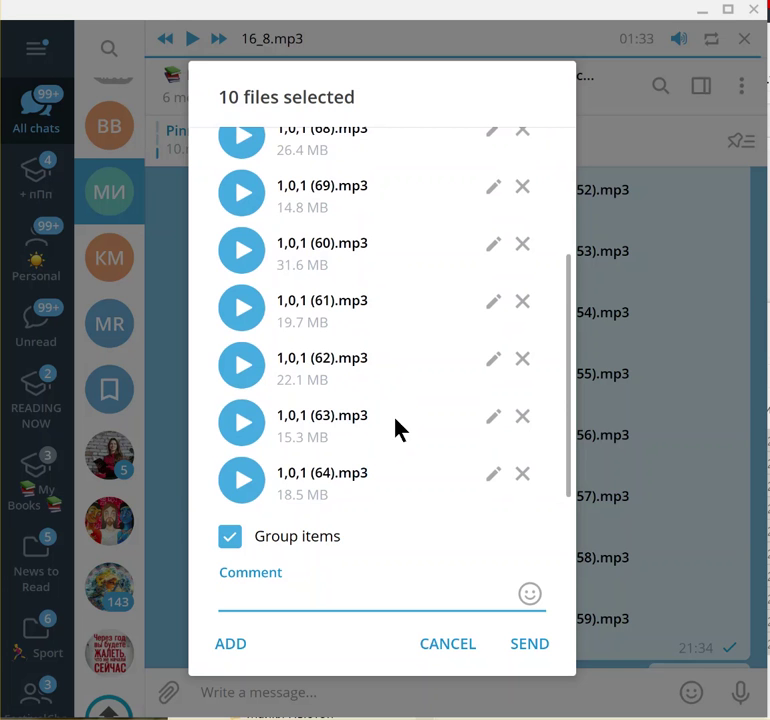
- Review the 10-file send preview and choose to replace file (65)
scroll(335, 345, up, 3)
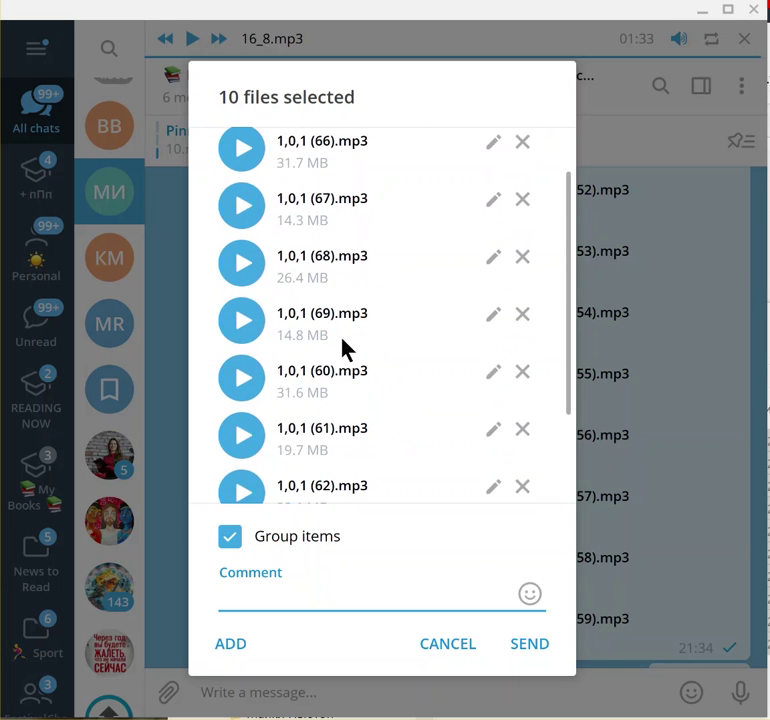
scroll(390, 372, down, 3)
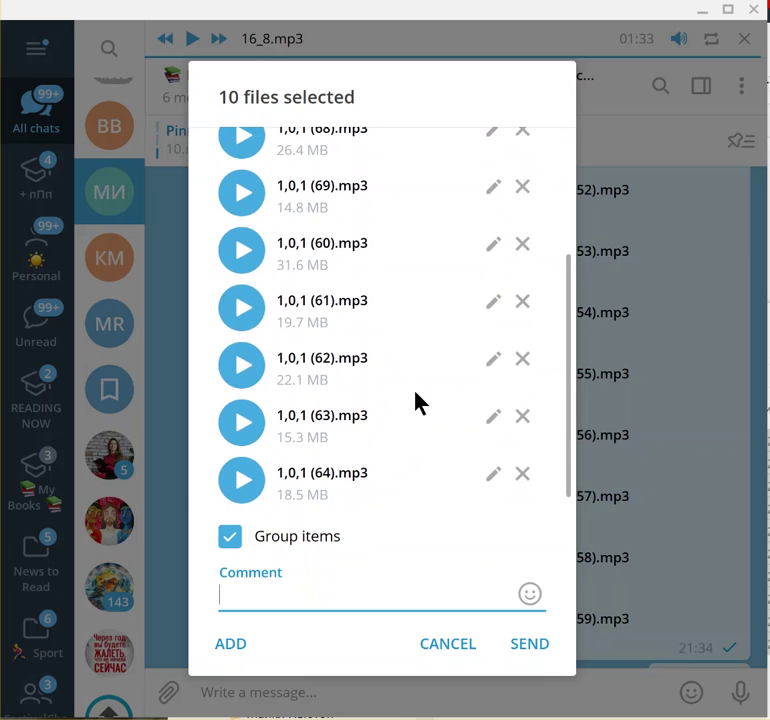
scroll(397, 437, up, 3)
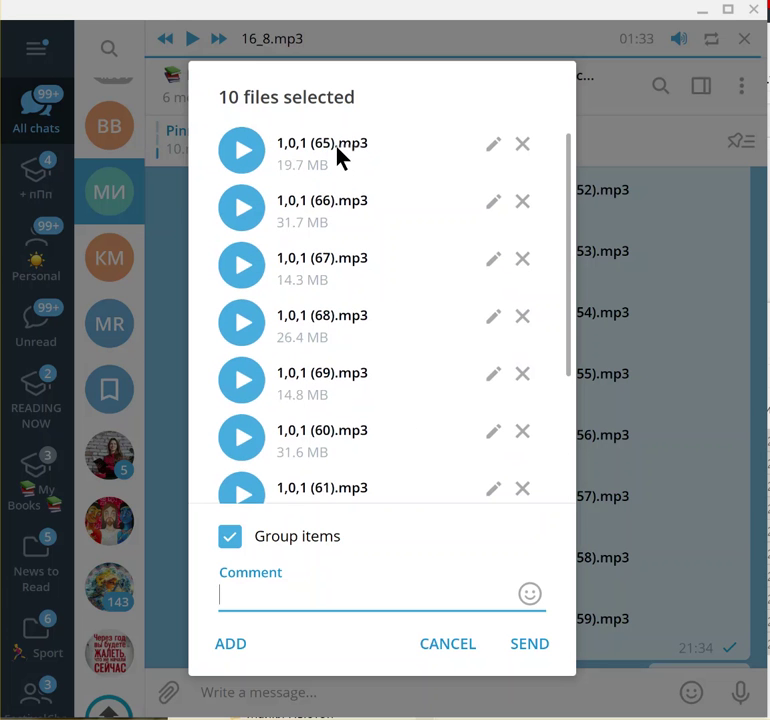
scroll(409, 435, down, 4)
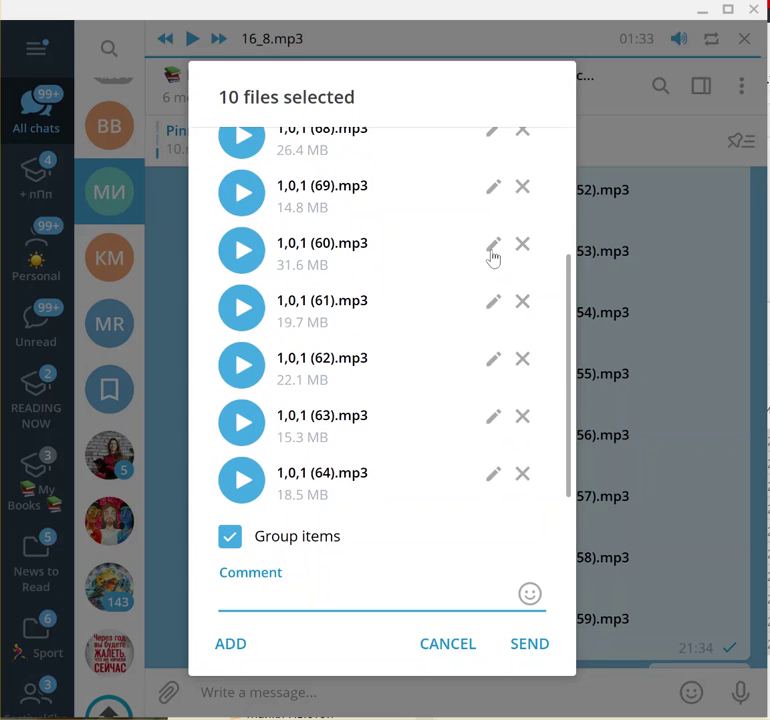
scroll(437, 290, up, 3)
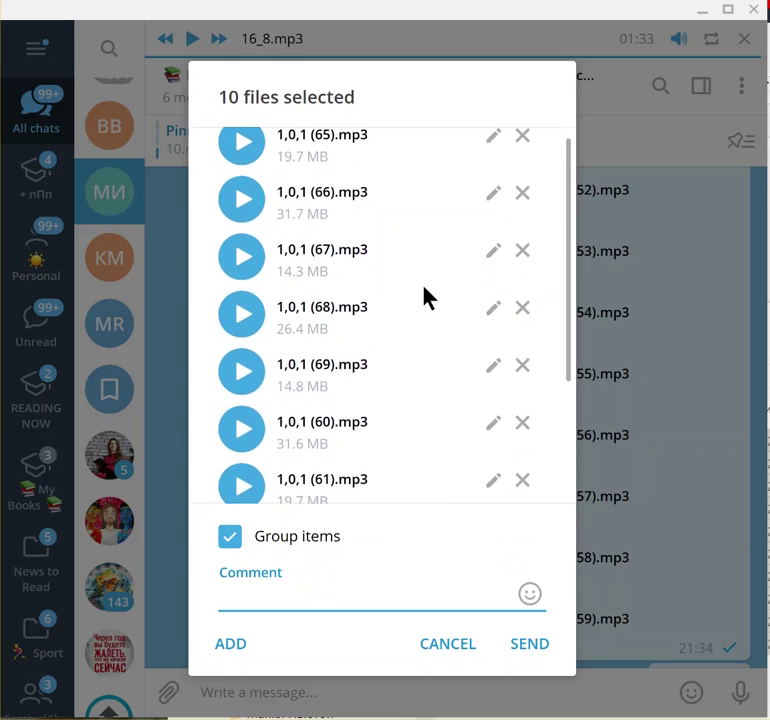
click(490, 150)
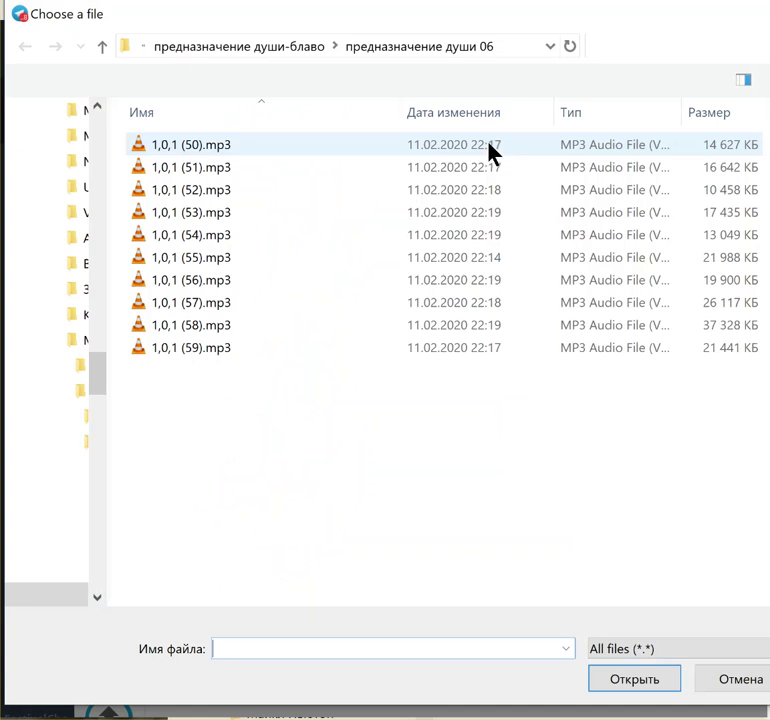
- Pick 1,0,1 (60).mp3 from the предназначение души 07 folder as the replacement file
click(267, 44)
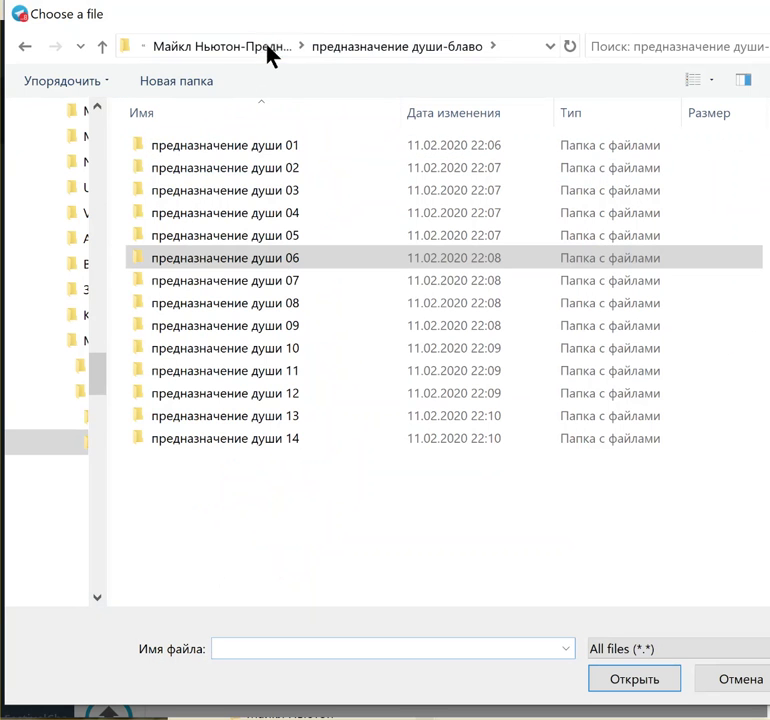
double_click(270, 283)
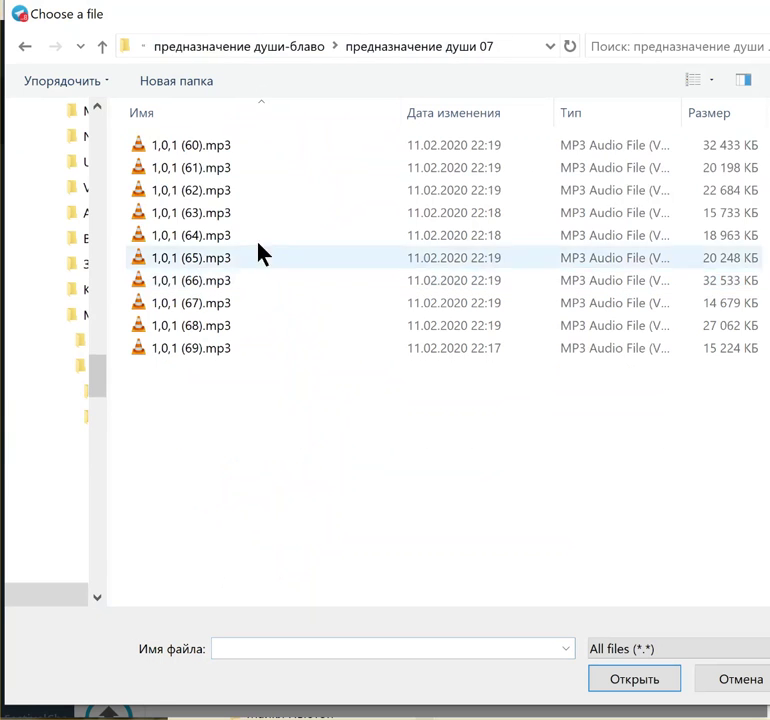
click(197, 147)
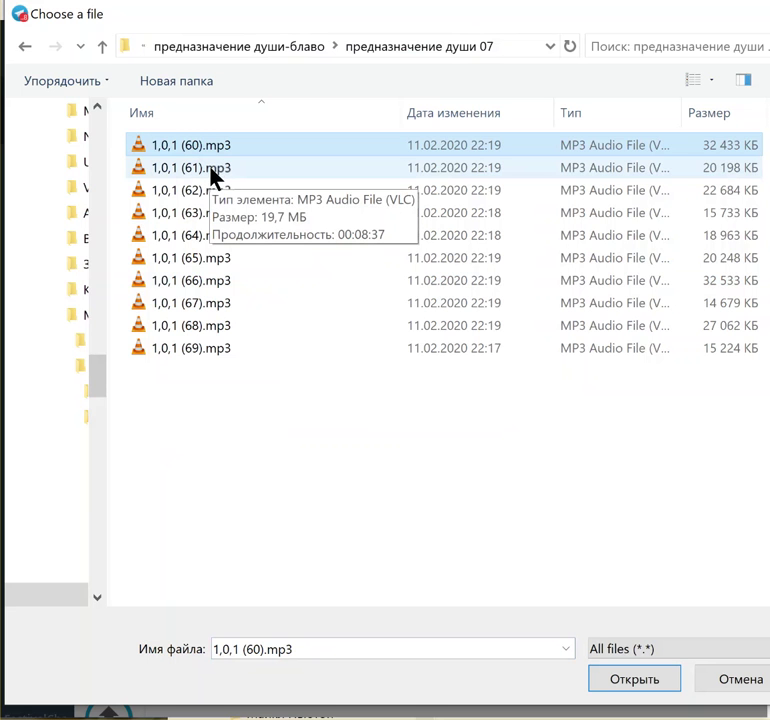
click(205, 198)
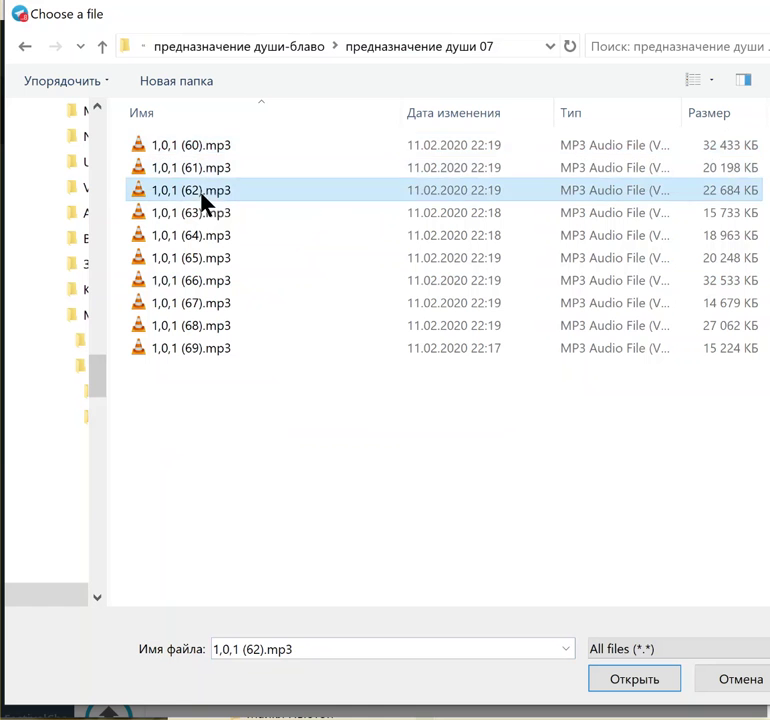
click(213, 149)
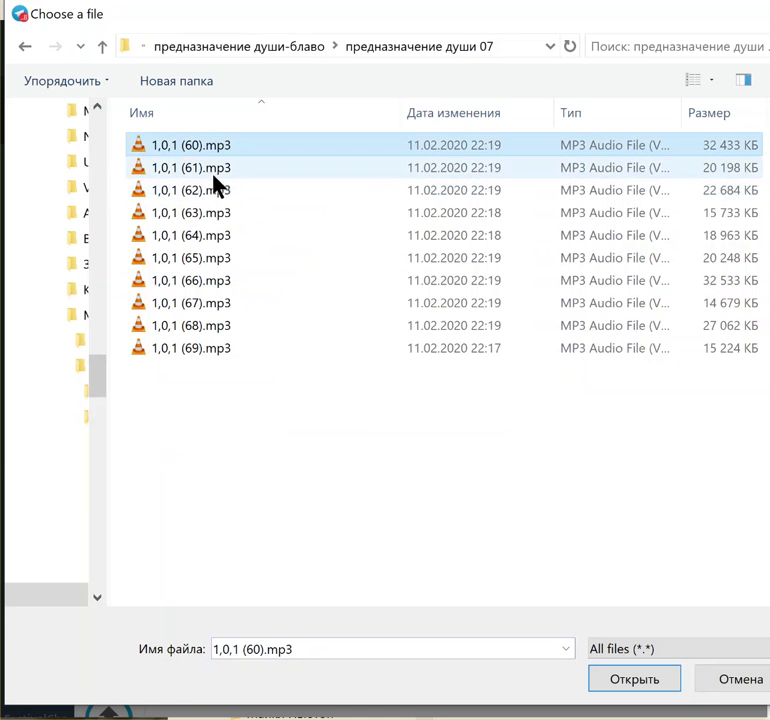
click(217, 175)
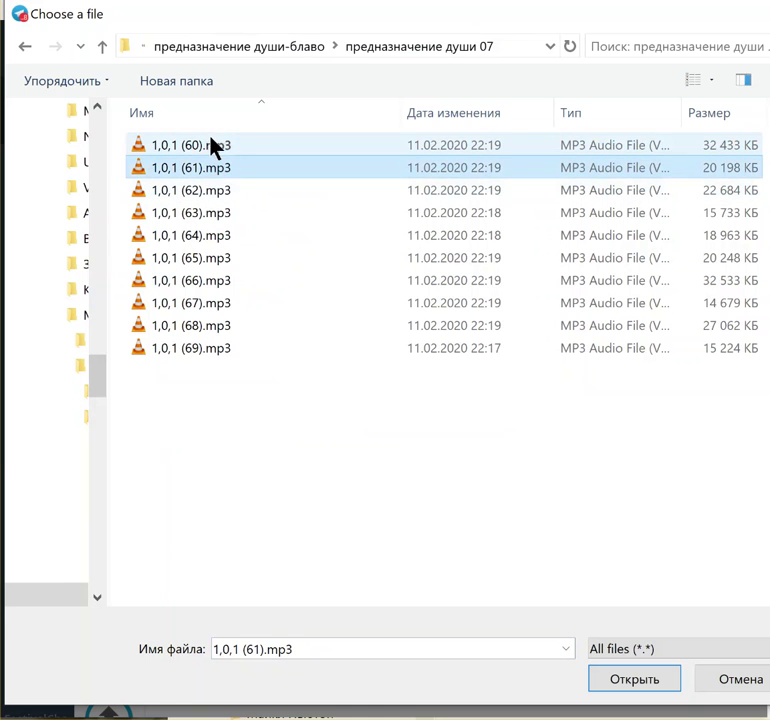
click(211, 148)
click(646, 686)
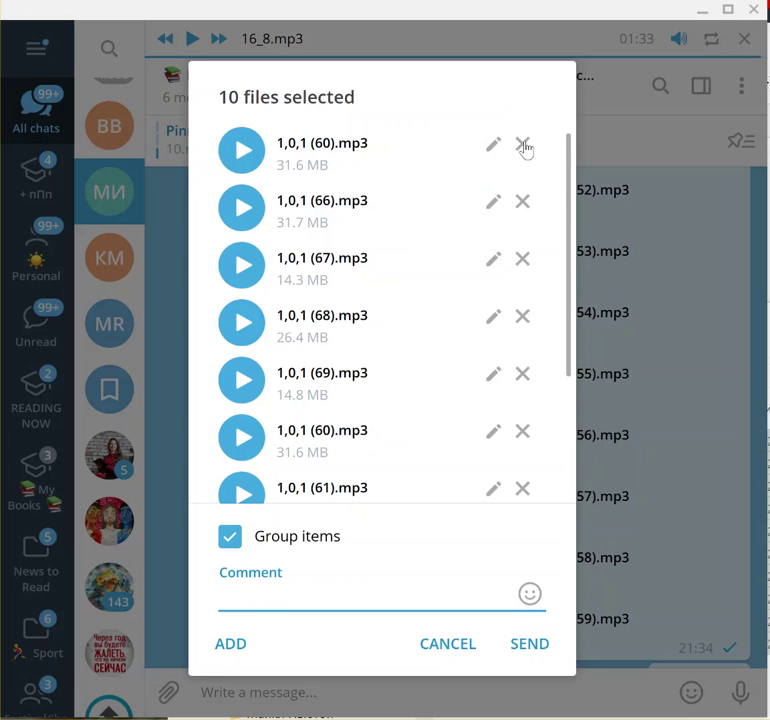
- Remove files (66)–(69) from the upload, leaving six files, without adding any others
click(522, 207)
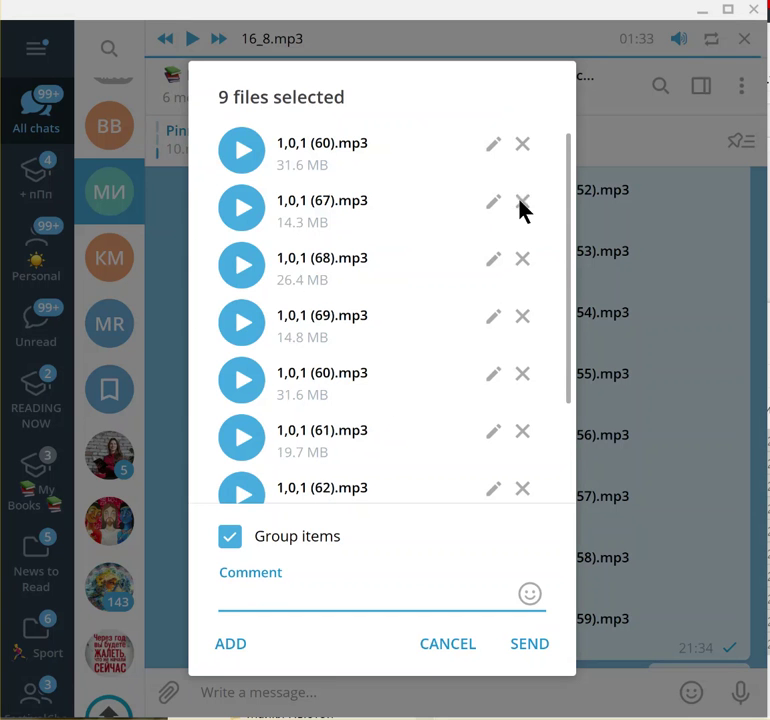
click(527, 212)
click(529, 211)
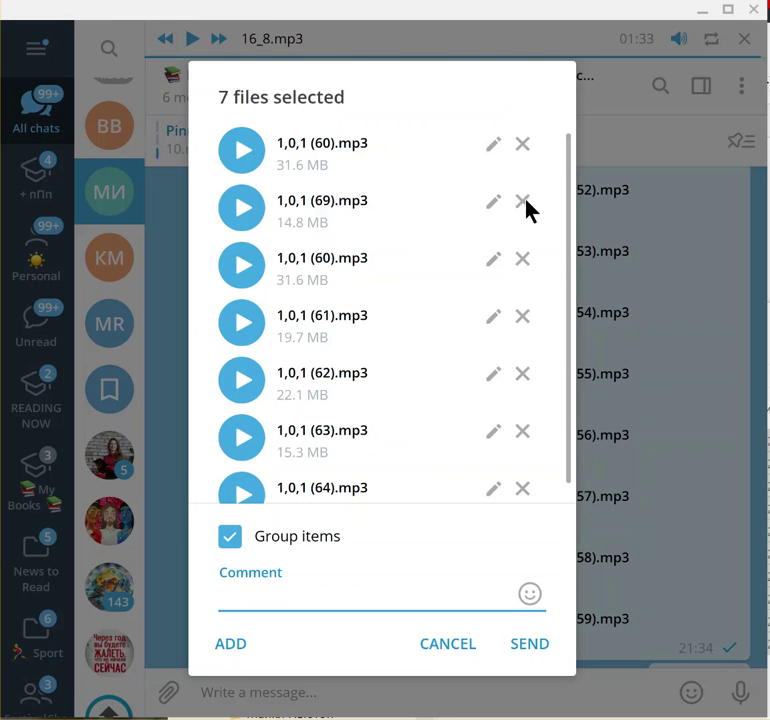
click(529, 211)
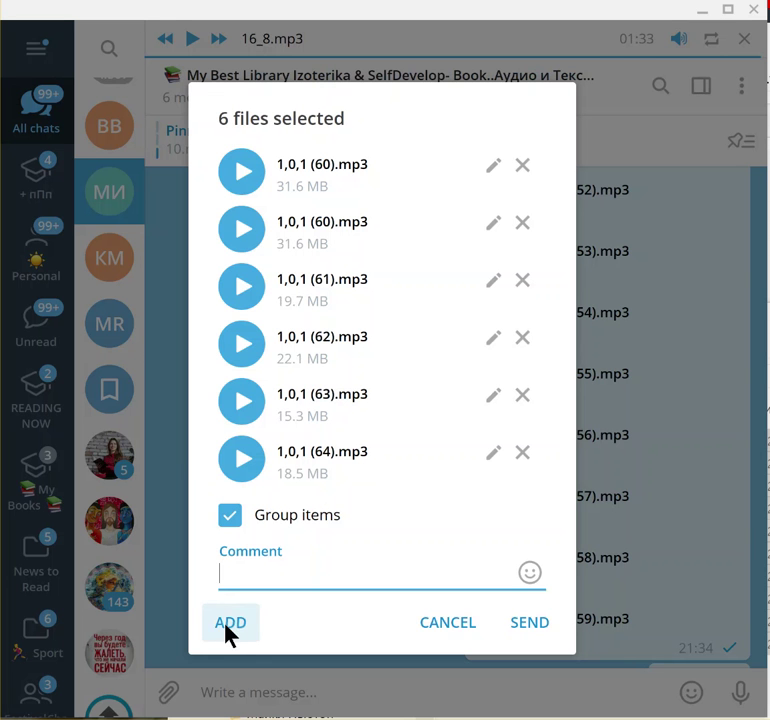
click(226, 627)
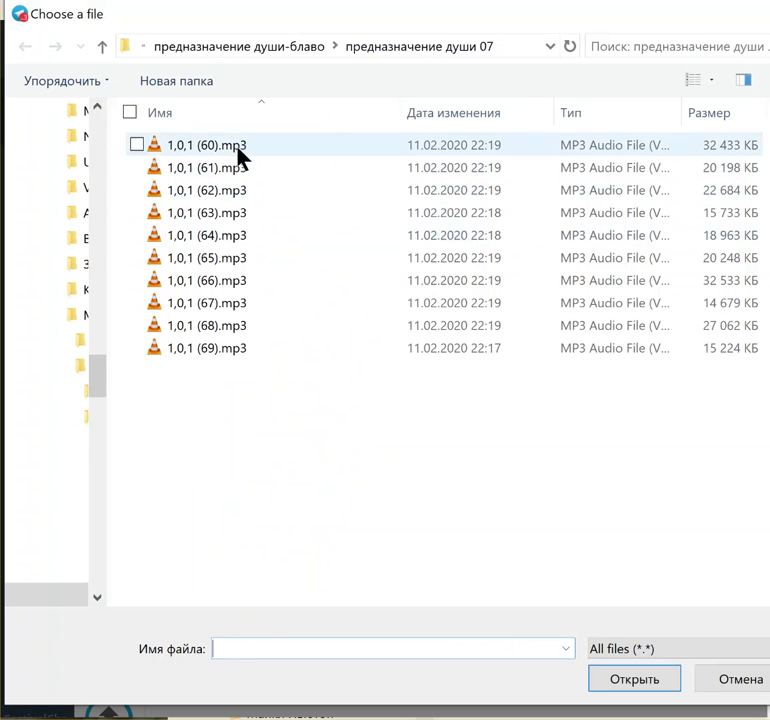
click(730, 680)
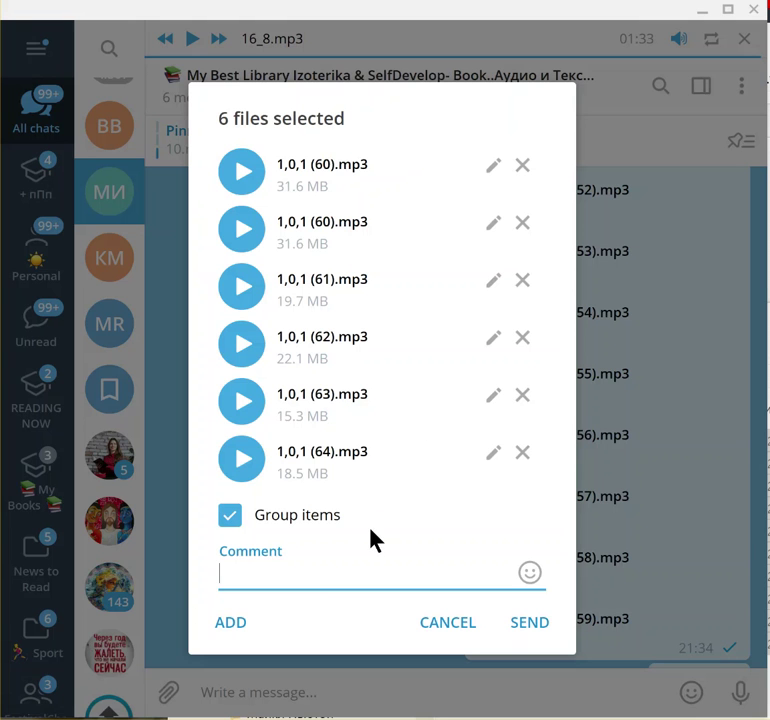
- Discard the queued files and drag 1,0,1 (60).mp3 from File Explorer into the chat
click(450, 636)
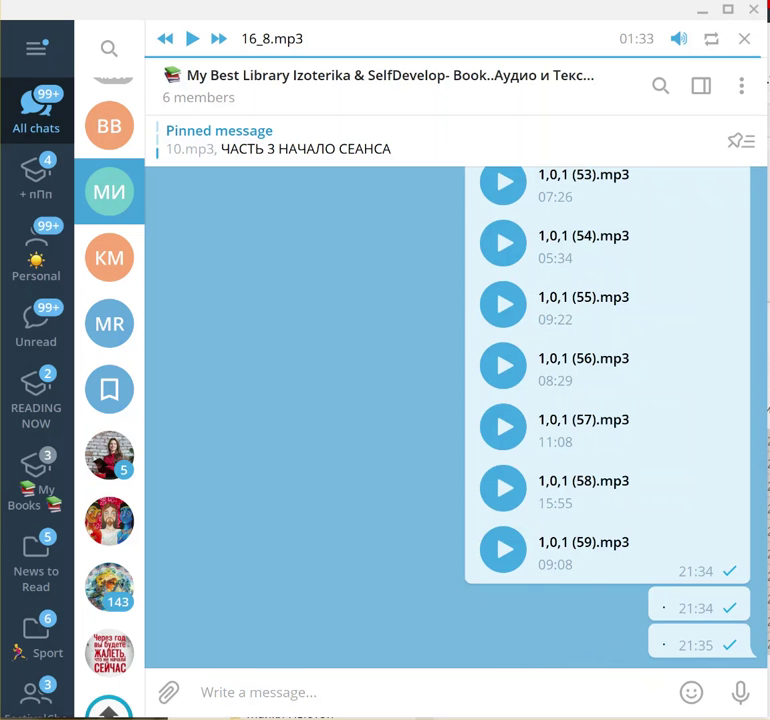
key(alt+Tab)
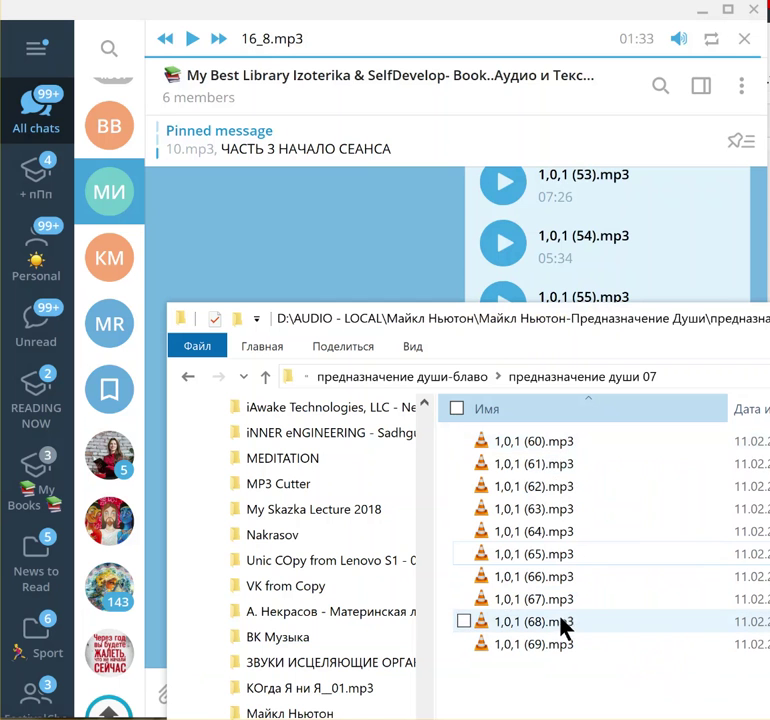
click(499, 452)
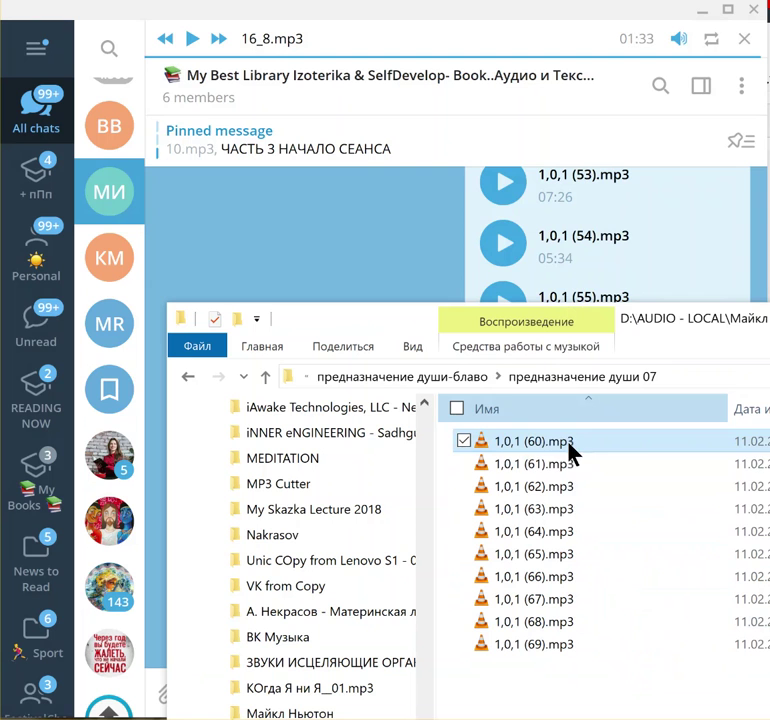
mouse_move(543, 438)
mouse_down()
mouse_move(538, 442)
mouse_move(416, 297)
mouse_move(398, 290)
mouse_move(404, 306)
mouse_up()
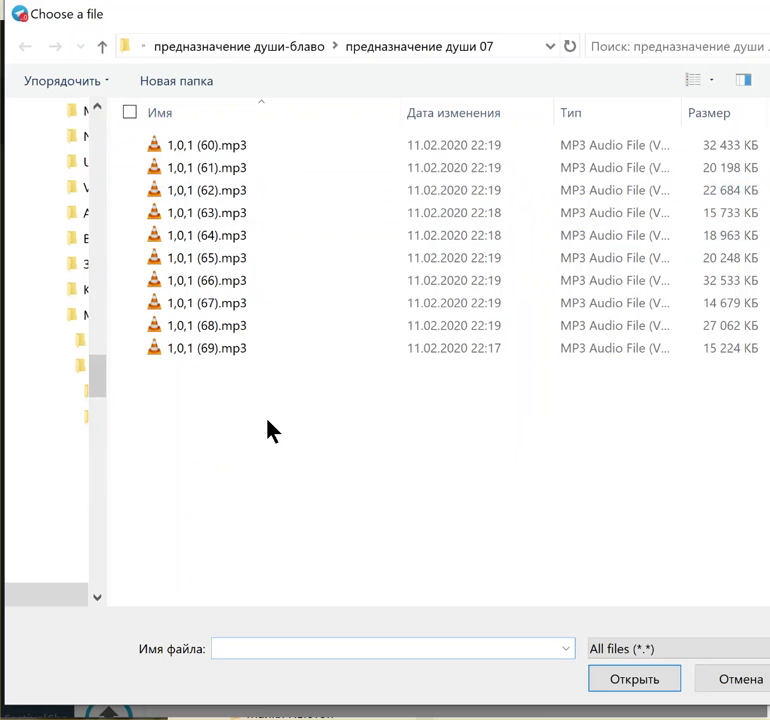
- Attach files (61)–(69) from the chooser, leaving (60) unselected, giving ten files in order
key(ctrl+a)
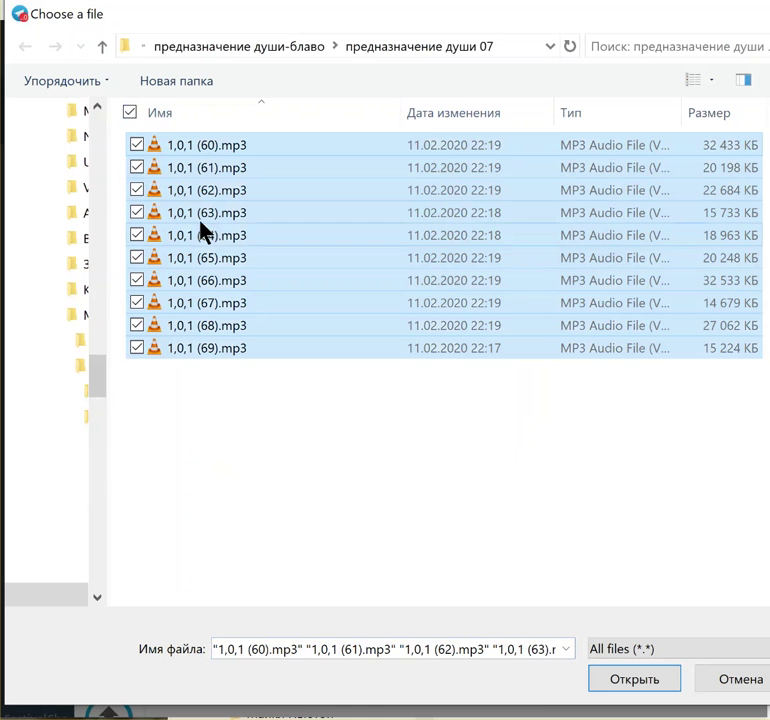
ctrl+click(183, 150)
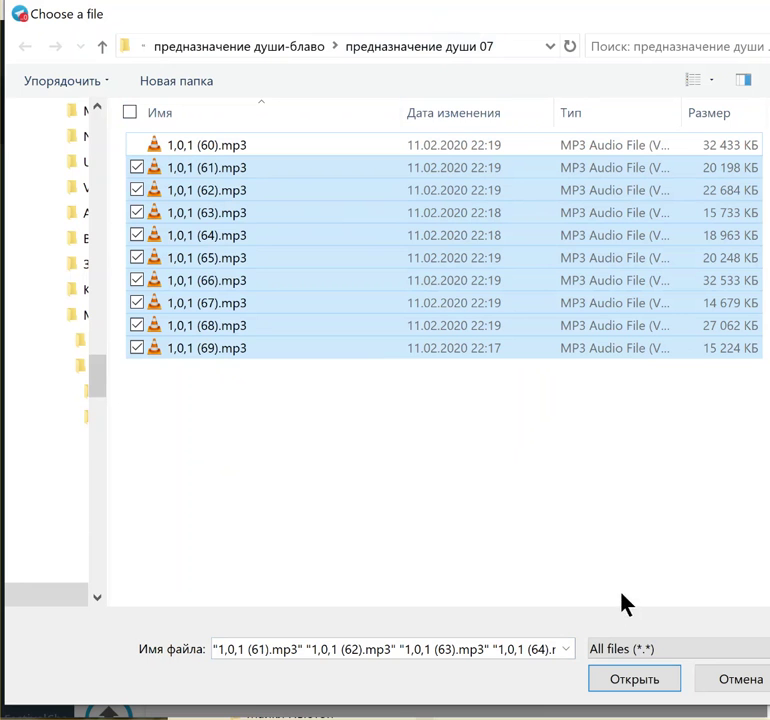
click(629, 680)
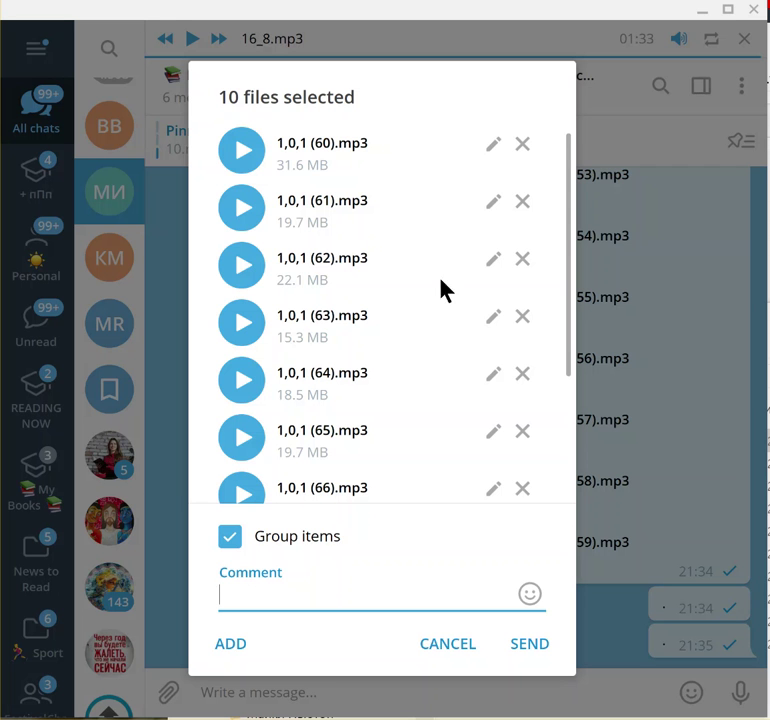
- Confirm the 10-file list runs (60) to (69) in order and send it grouped
scroll(464, 327, down, 3)
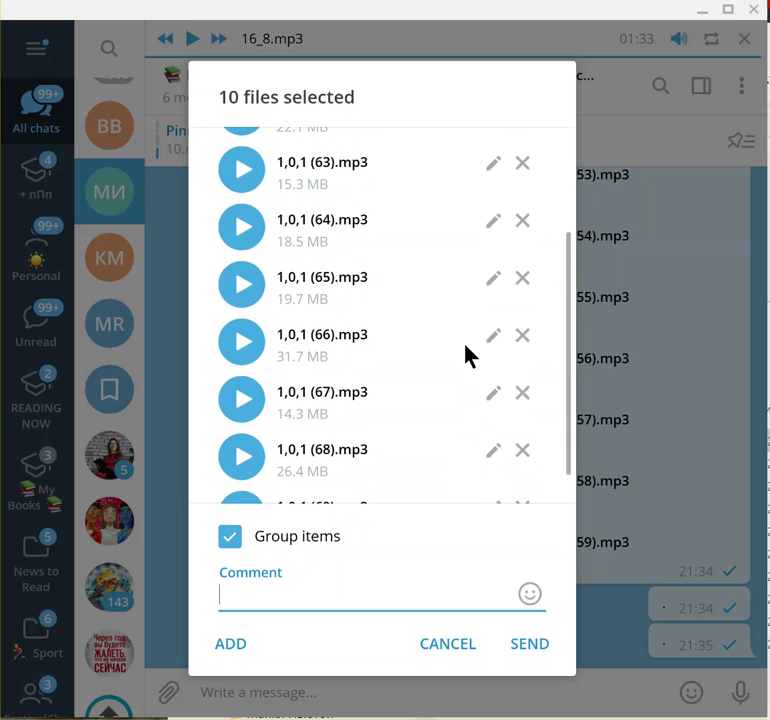
scroll(467, 356, down, 1)
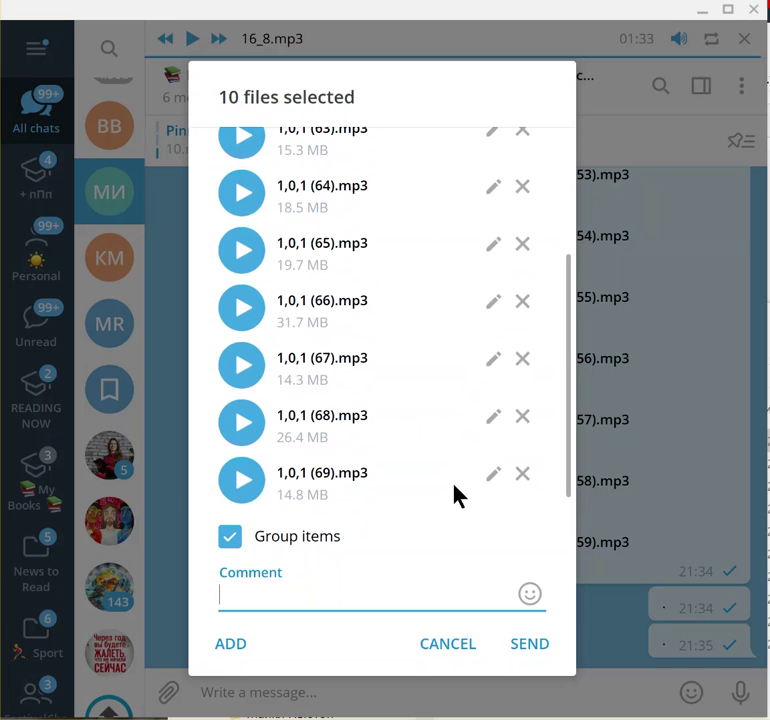
scroll(455, 495, up, 4)
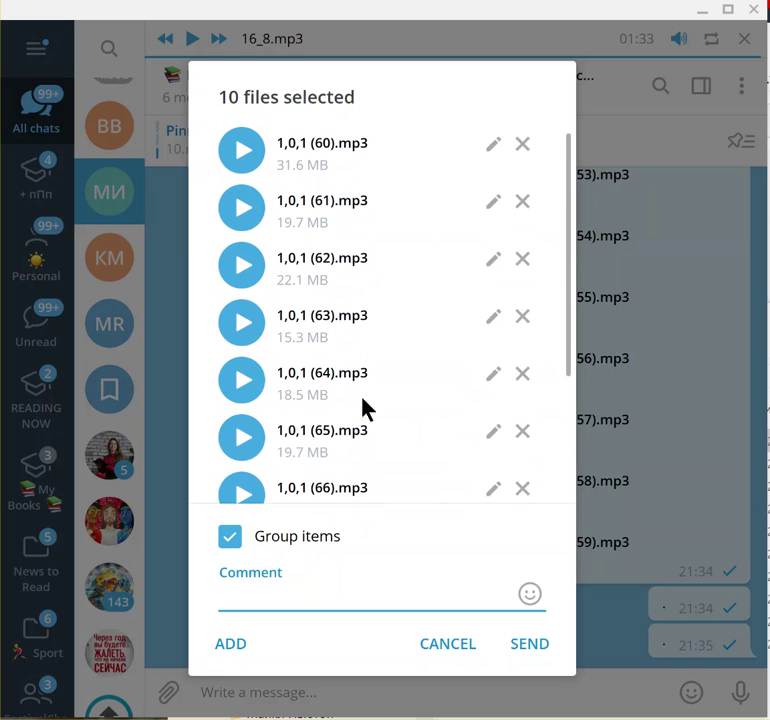
scroll(365, 410, down, 2)
scroll(358, 440, down, 2)
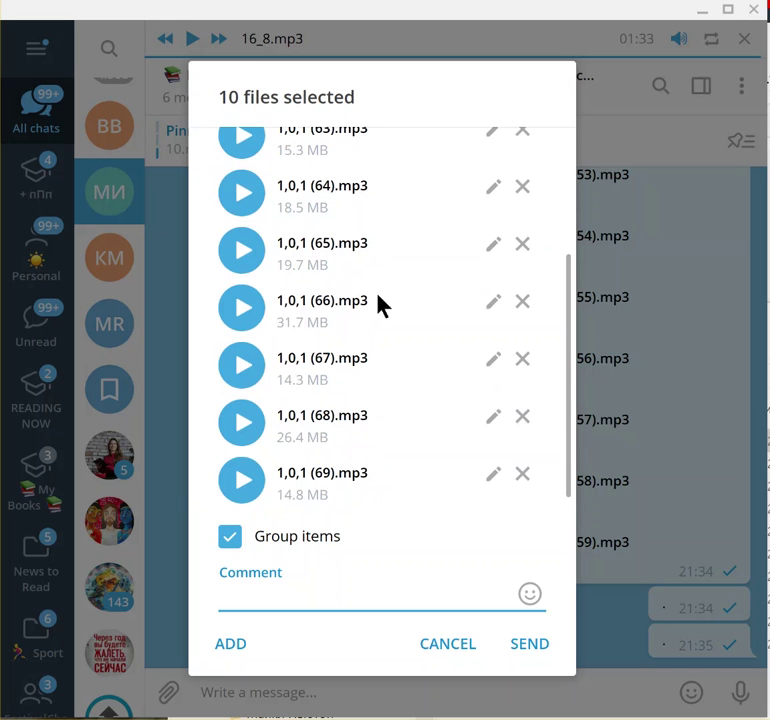
scroll(361, 366, up, 3)
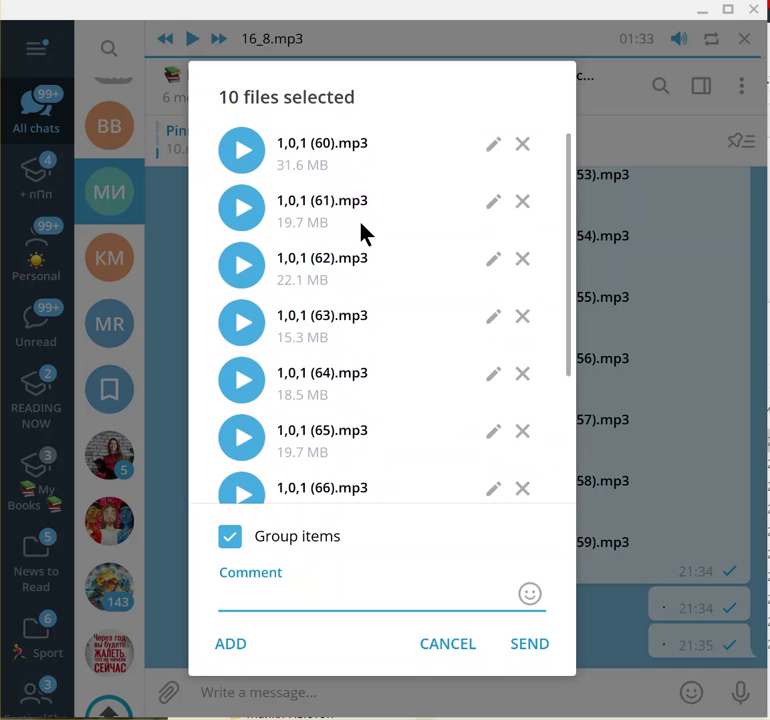
click(533, 652)
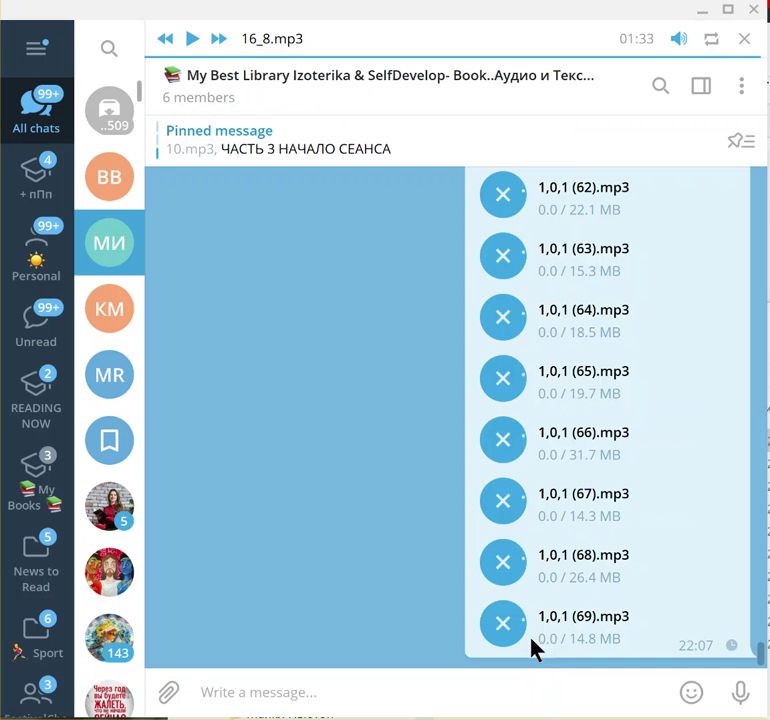
- Post a '/' message and then a '.' message beneath the uploading grouped files
scroll(638, 500, up, 2)
scroll(636, 489, up, 1)
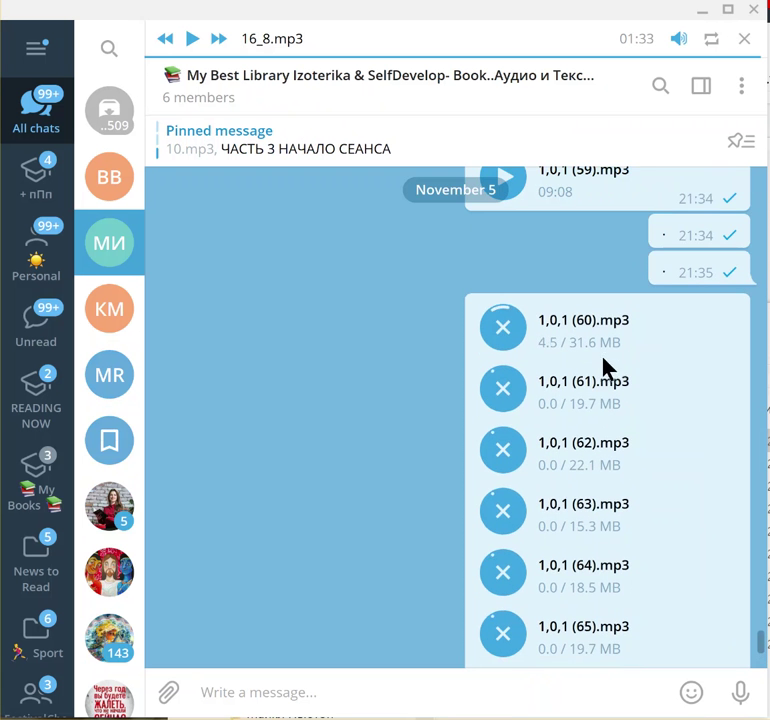
scroll(600, 325, up, 1)
scroll(605, 354, down, 2)
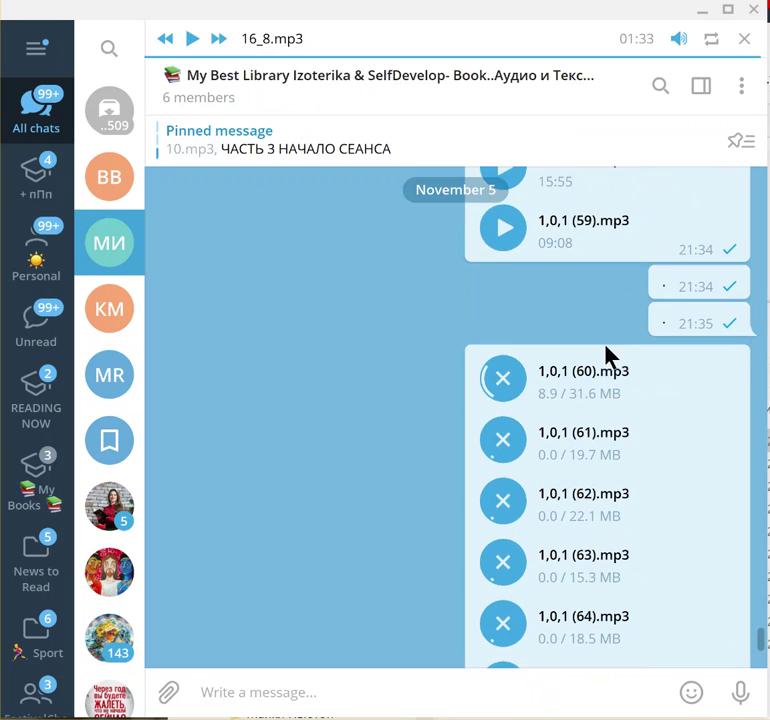
scroll(625, 412, down, 2)
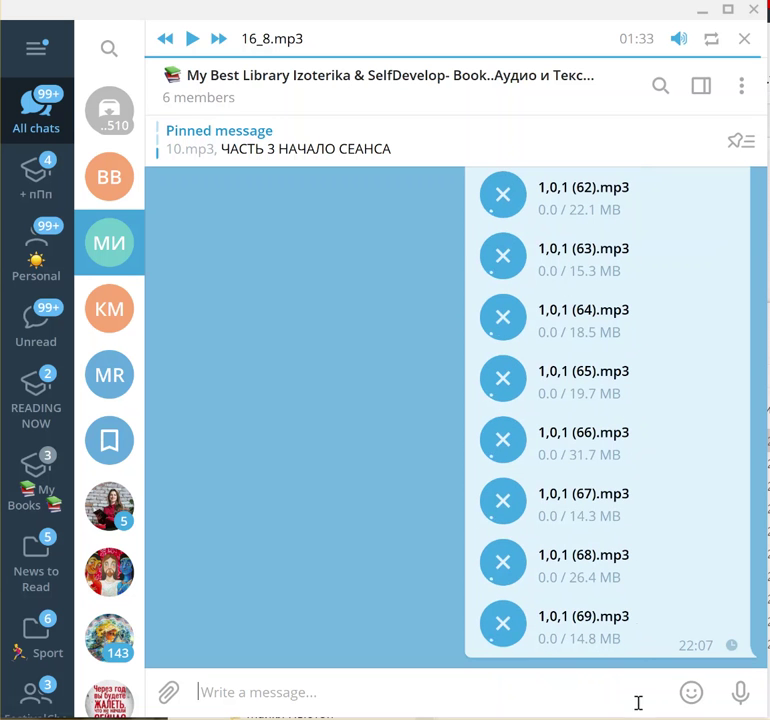
text(/)
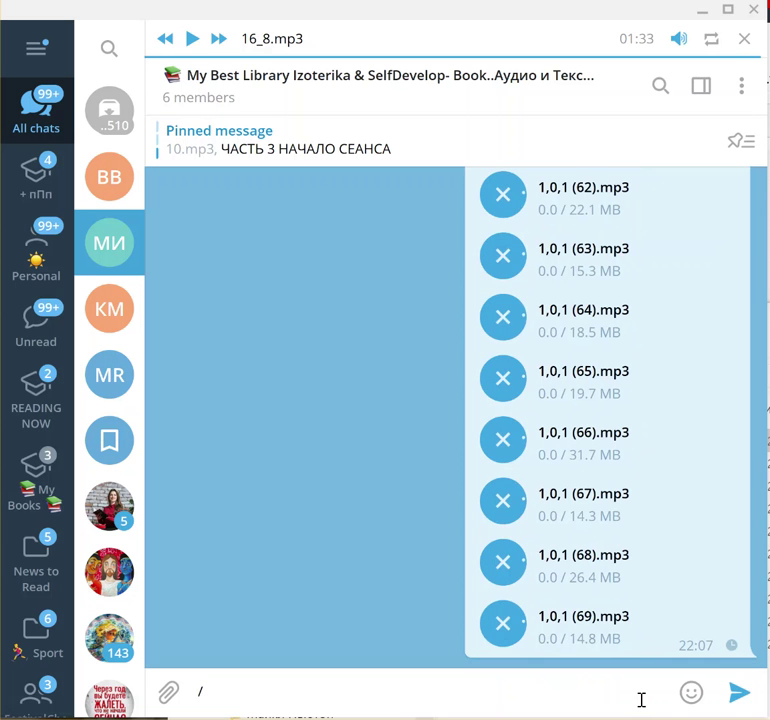
key(Return)
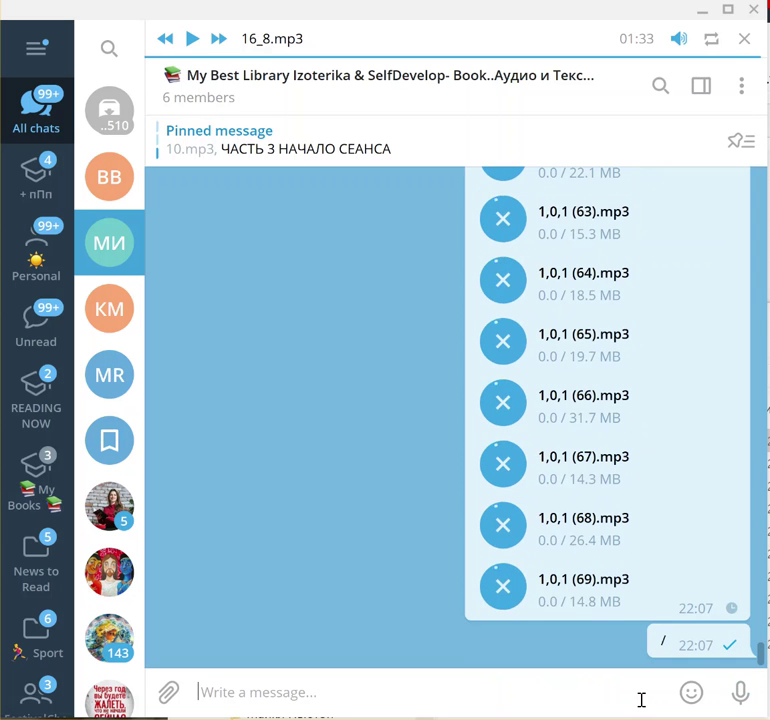
text(.)
key(Return)
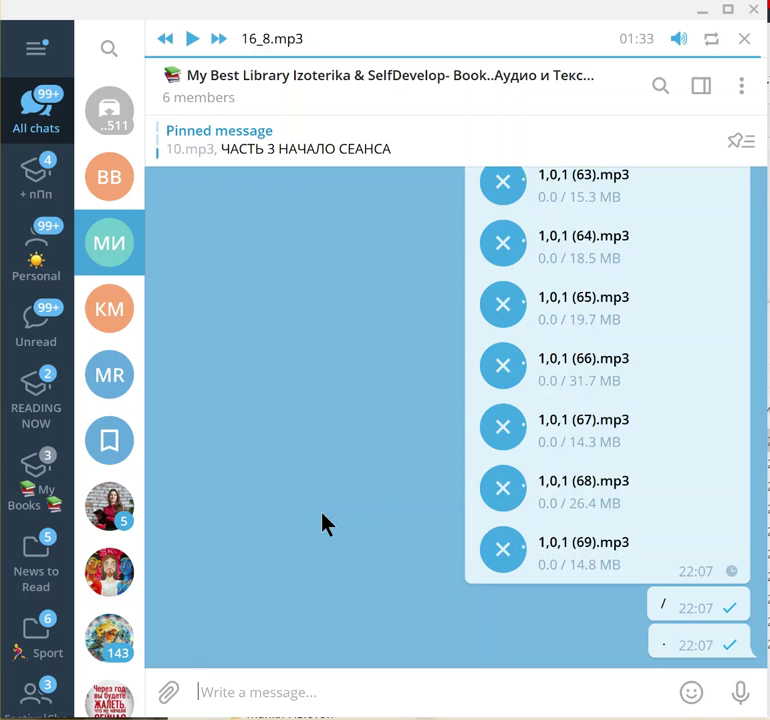
- Check upload progress and drag the chat list's border right to reveal chat names
scroll(344, 538, up, 5)
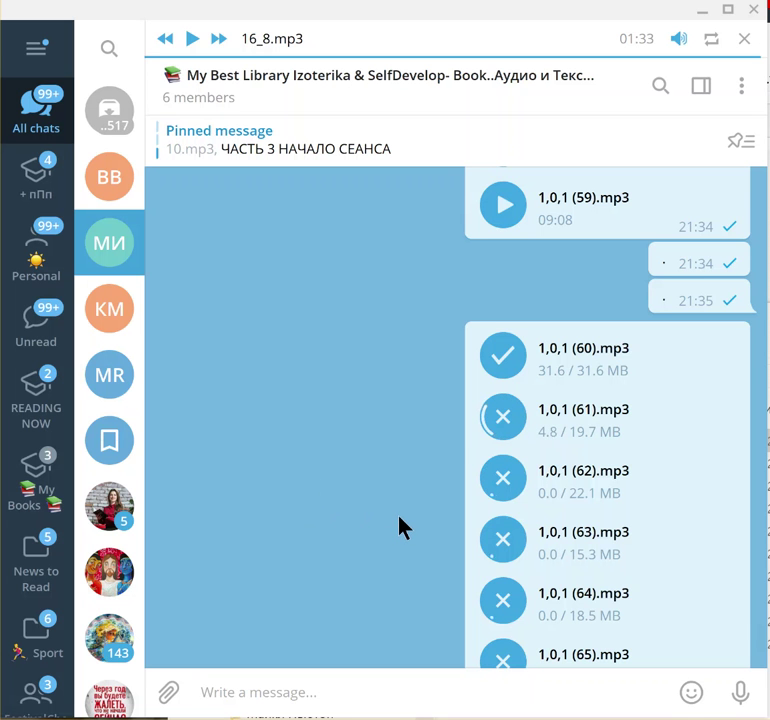
scroll(400, 520, up, 2)
scroll(400, 520, down, 2)
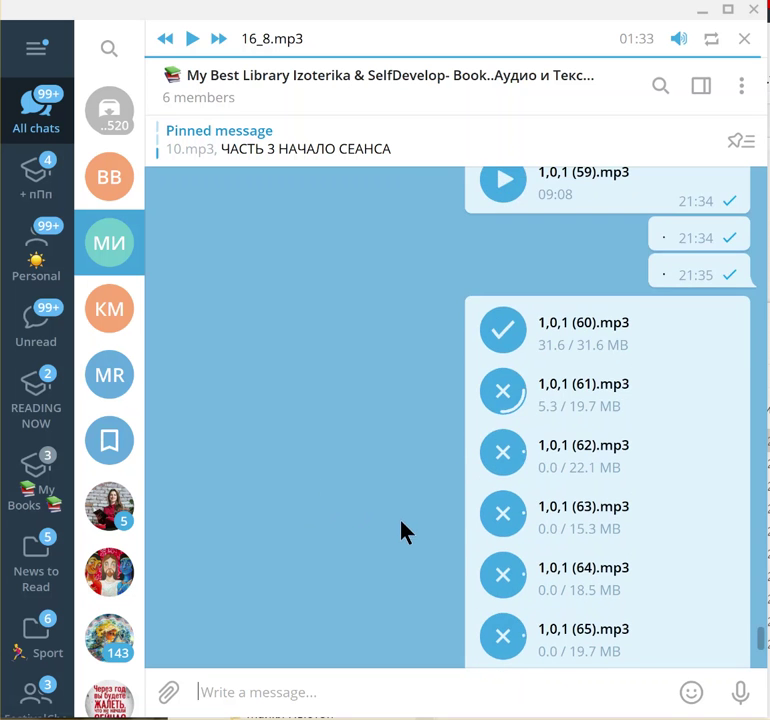
scroll(403, 520, up, 1)
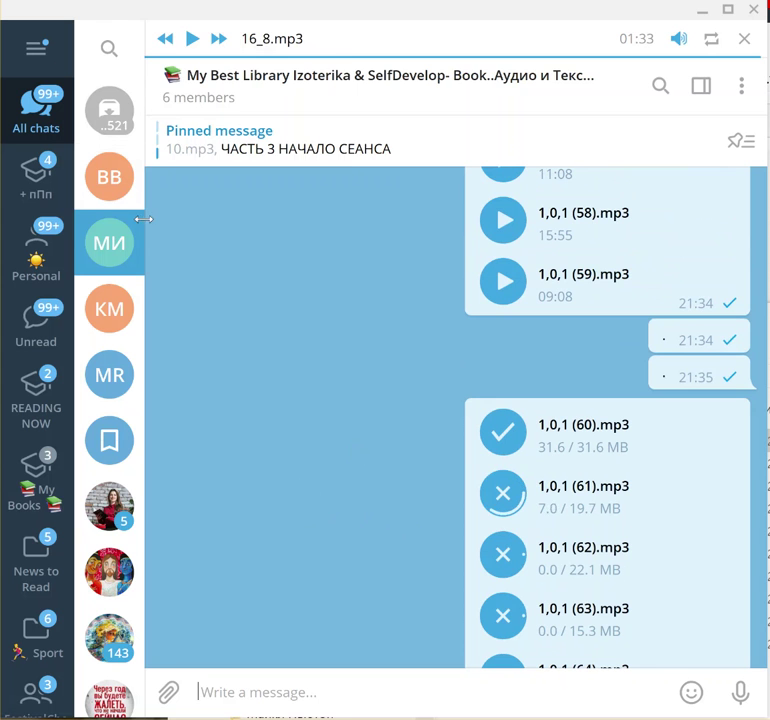
drag(143, 218, 195, 140)
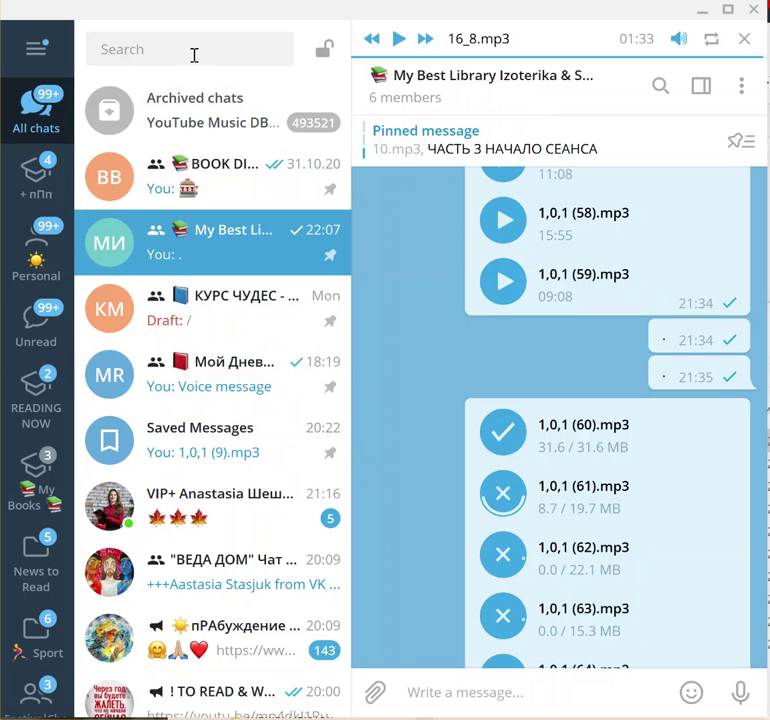
- Search for 'веда', open the ВЕДА ДОМ channel and display its Channel Info
click(189, 50)
text(веда)
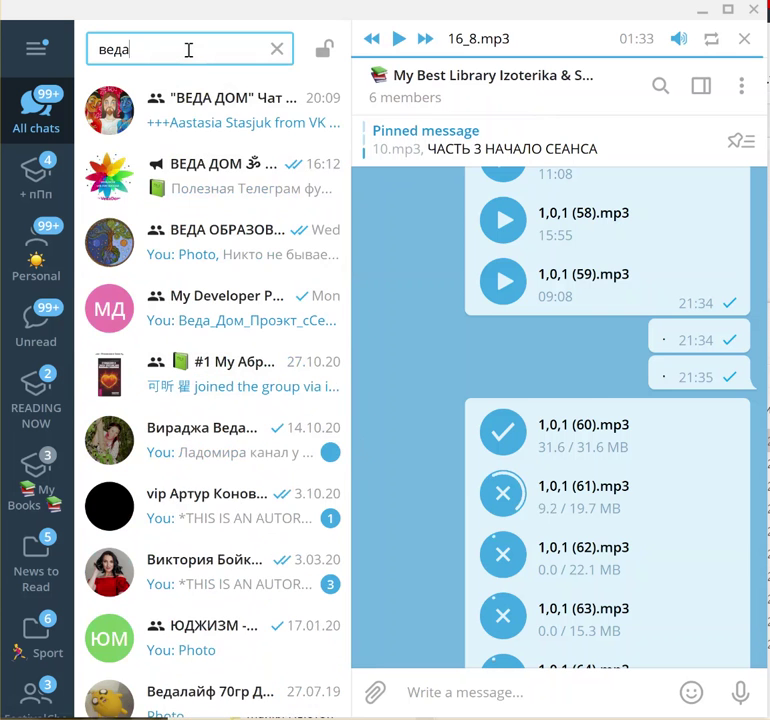
click(201, 172)
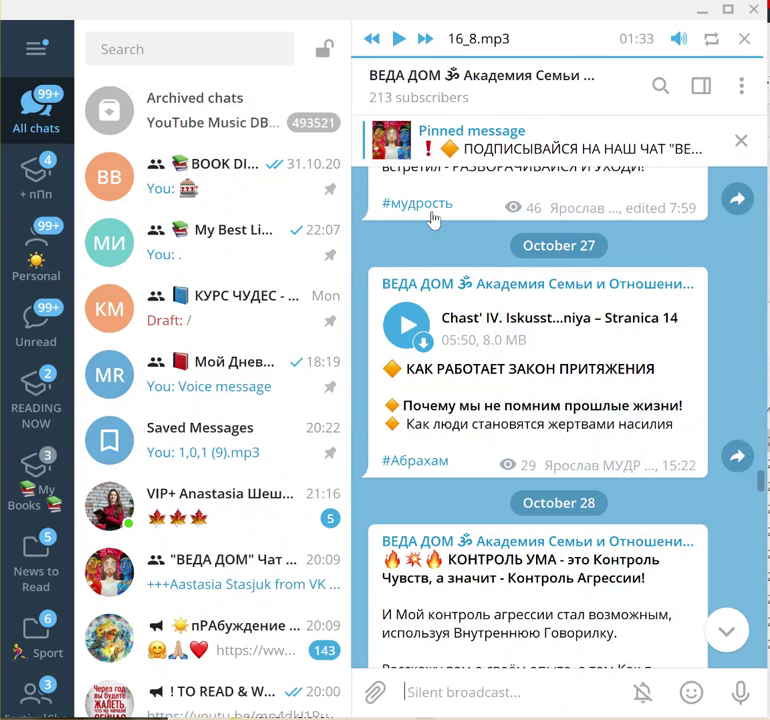
click(440, 84)
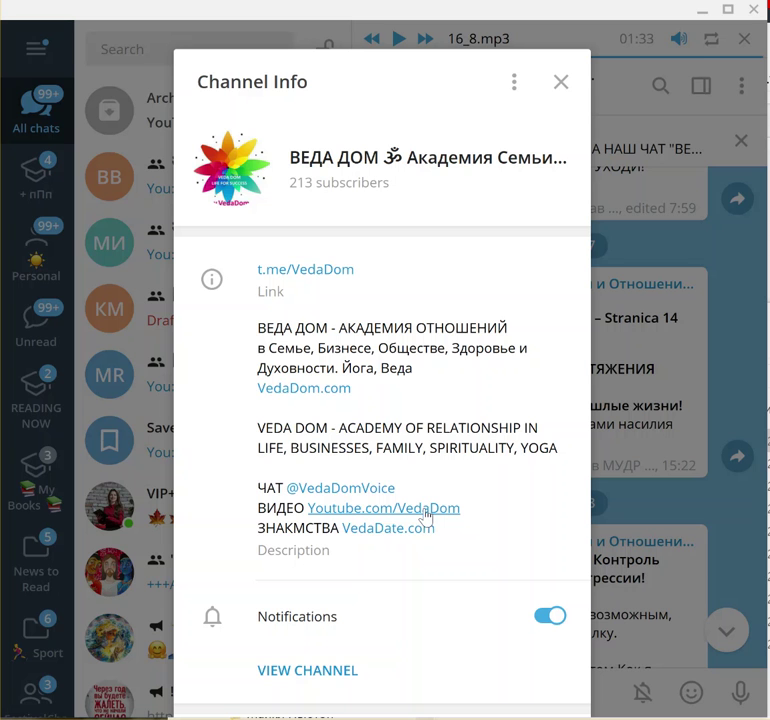
- Follow the Youtube.com/VedaDom link and browse the channel's videos and playlists
click(423, 513)
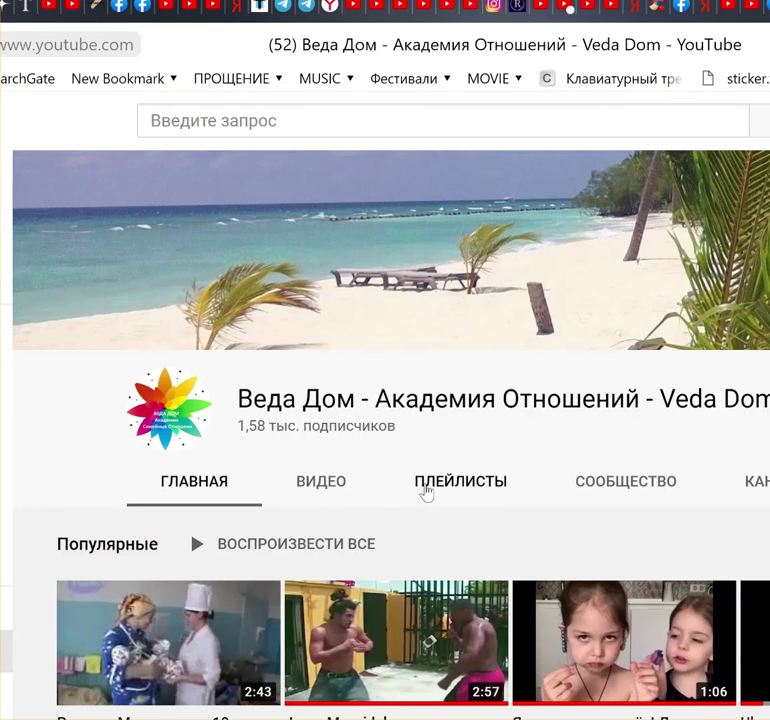
scroll(444, 444, down, 1)
scroll(443, 434, down, 3)
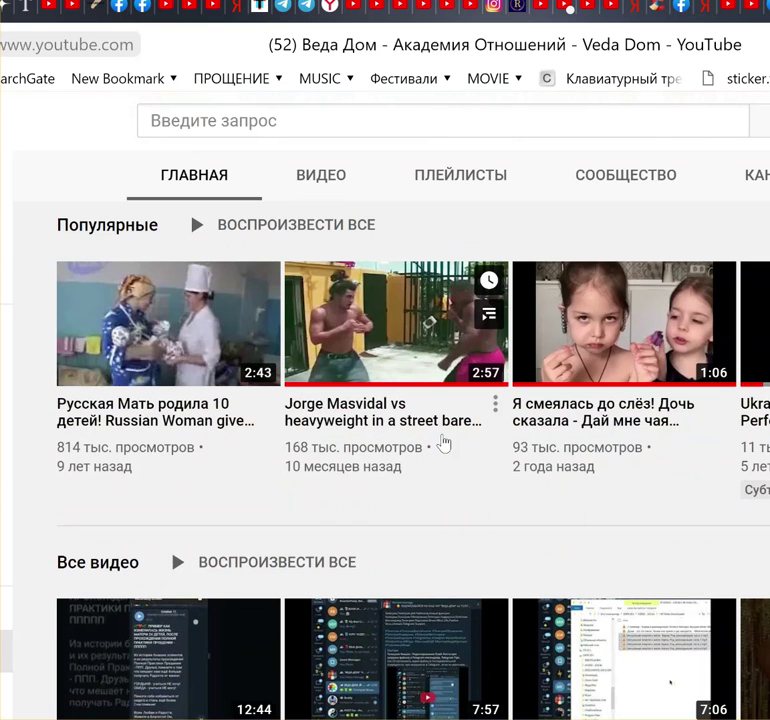
scroll(443, 443, down, 3)
scroll(443, 443, down, 1)
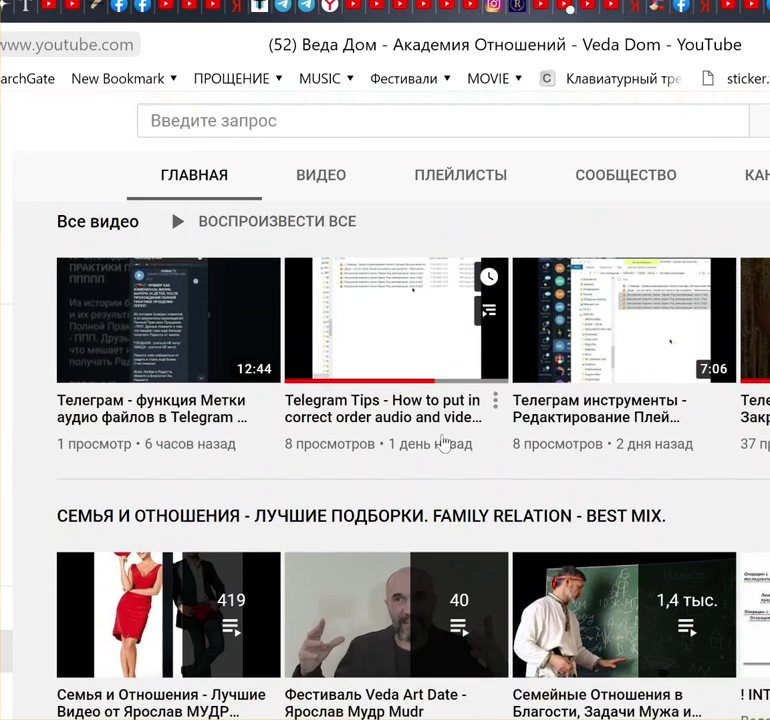
scroll(443, 443, down, 2)
scroll(443, 441, down, 2)
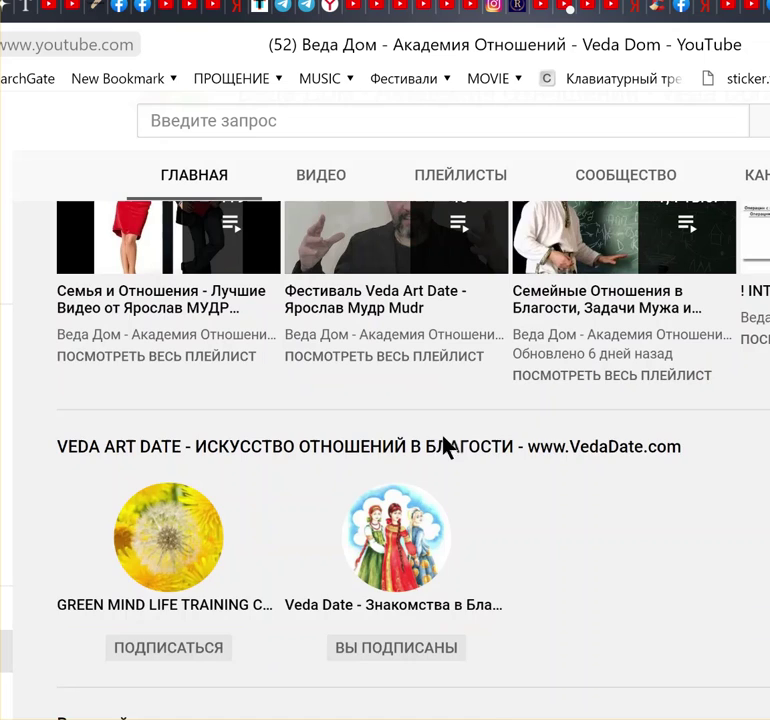
scroll(445, 447, down, 1)
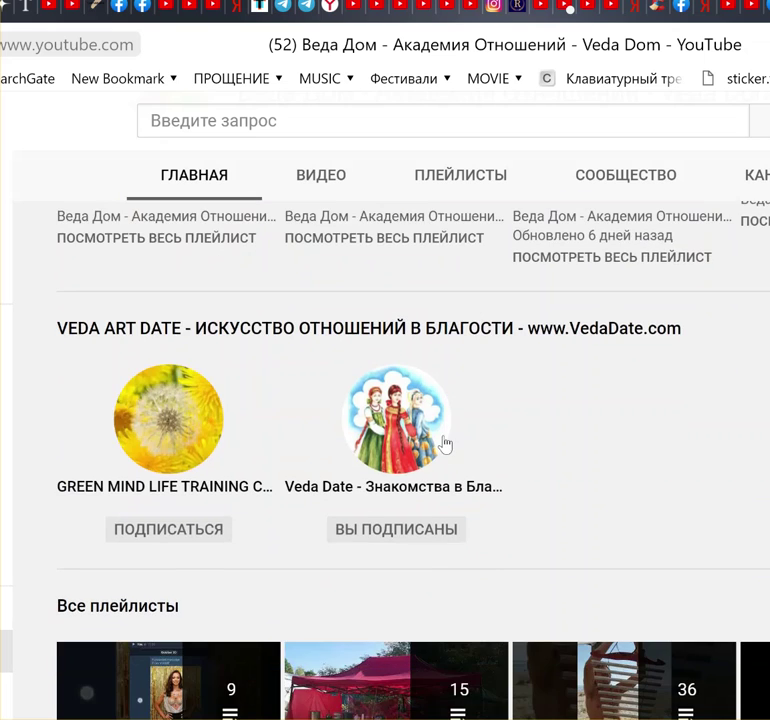
scroll(445, 443, up, 10)
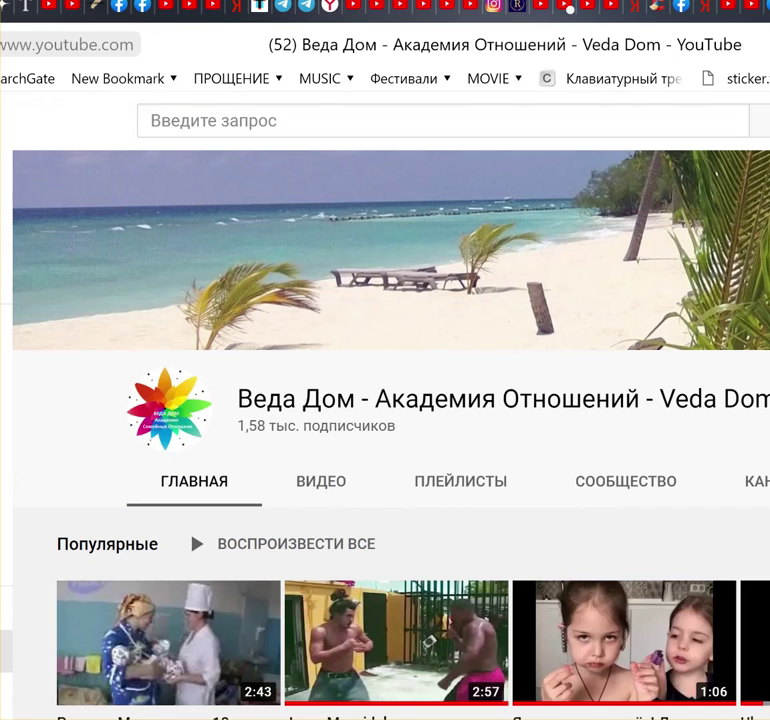
- Return to Telegram, close Channel Info and focus the ВЕДА ДОМ message field
key(alt+Tab)
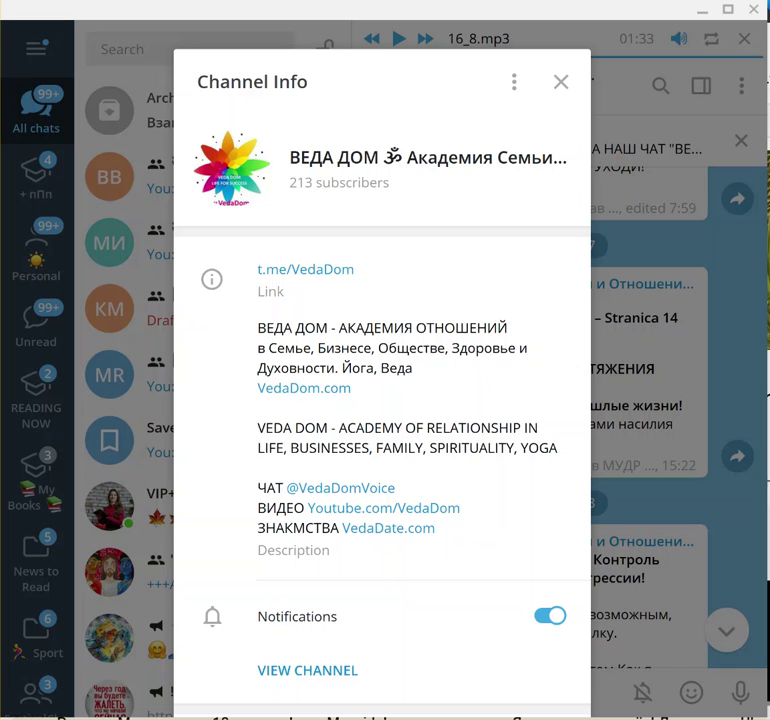
click(561, 84)
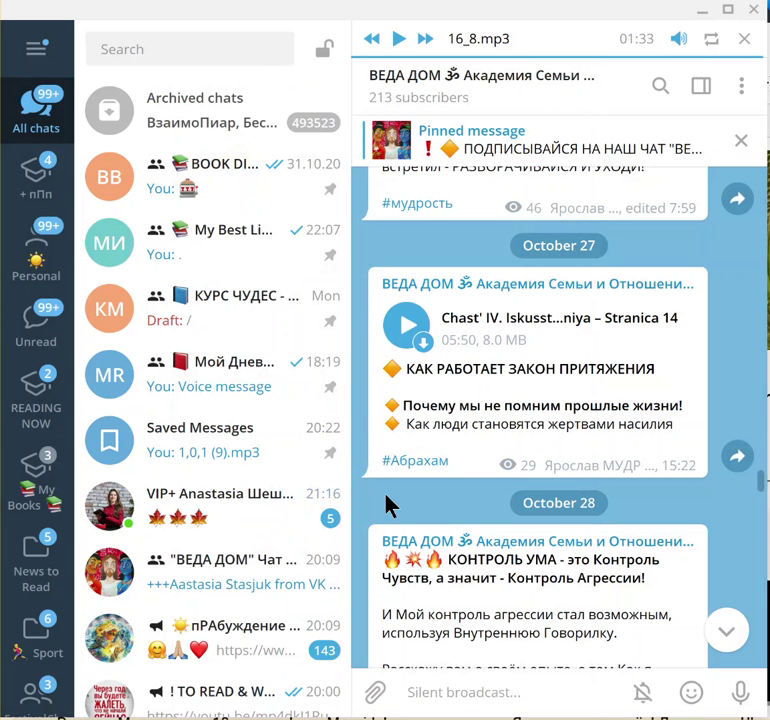
click(518, 696)
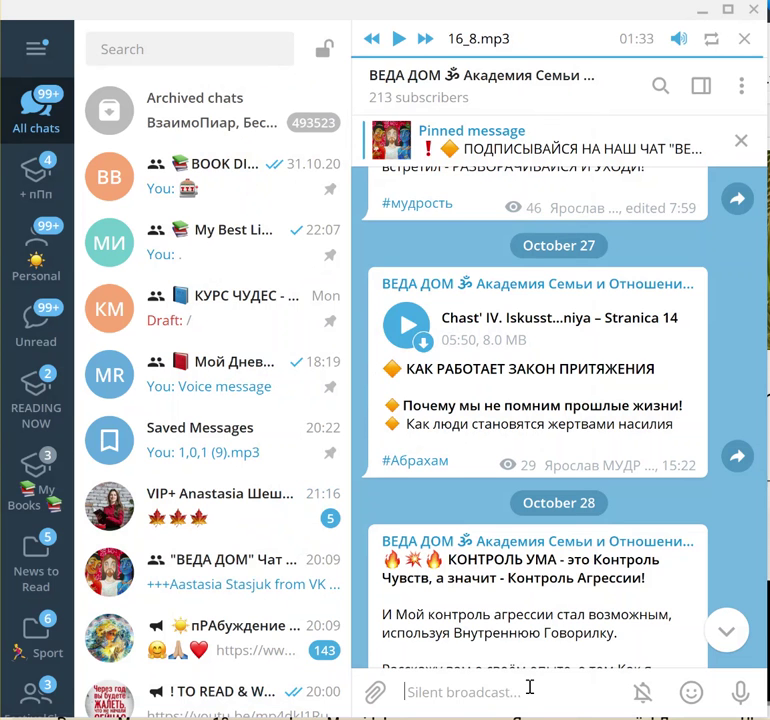